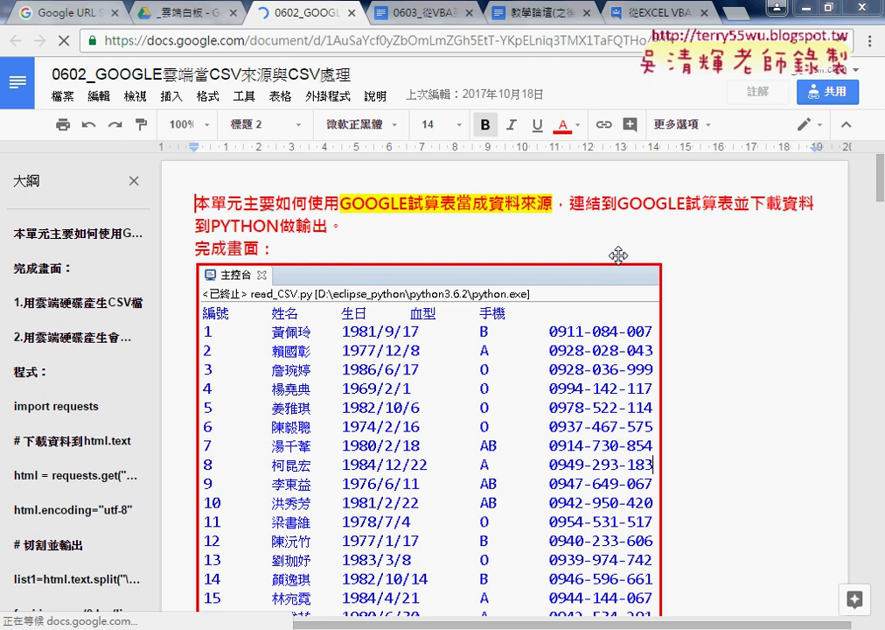
# In the Google Groups course post, highlight JSON, SQLITE and CSV
pyautogui.click(640, 16)
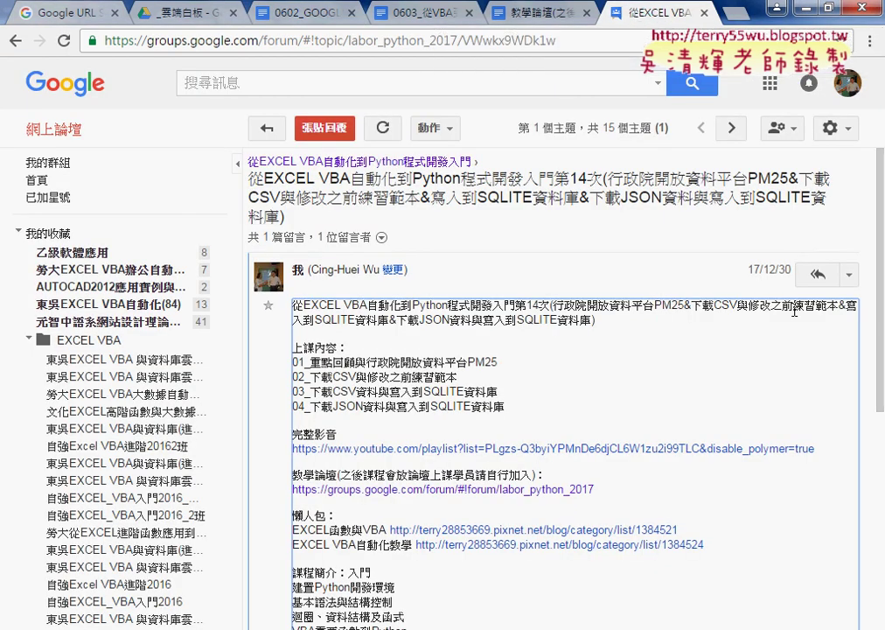
pyautogui.doubleClick(420, 320)
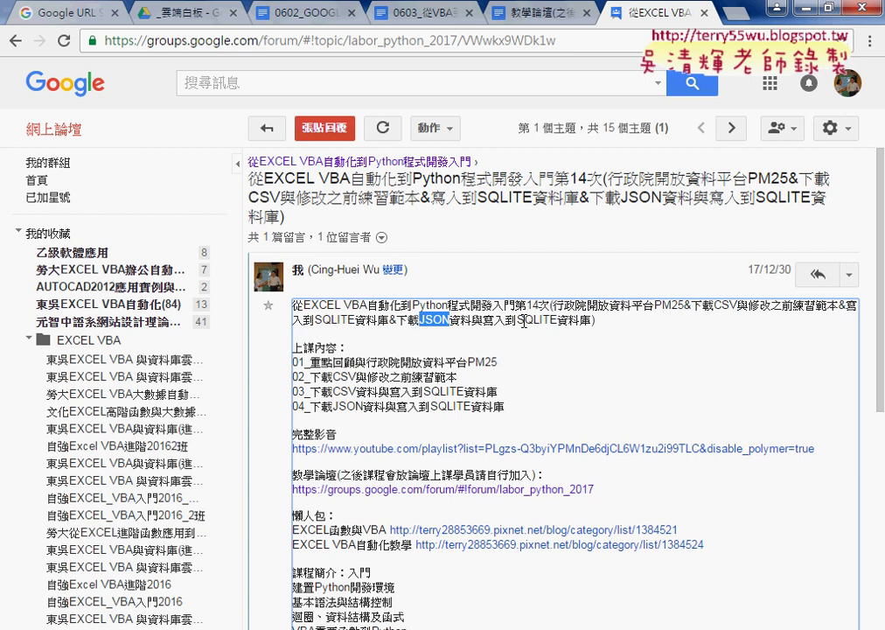
pyautogui.moveTo(520, 321); pyautogui.dragTo(581, 321)
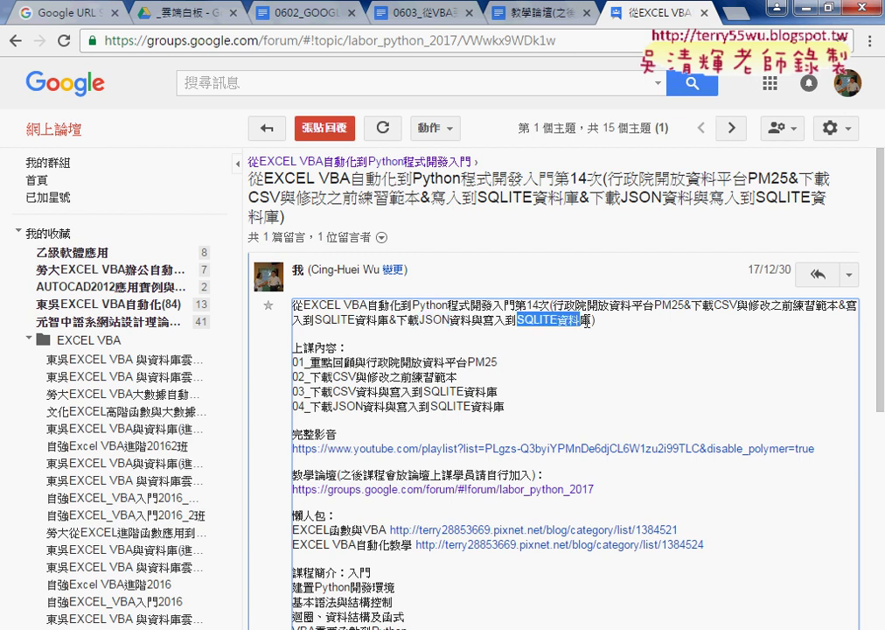
pyautogui.doubleClick(726, 306)
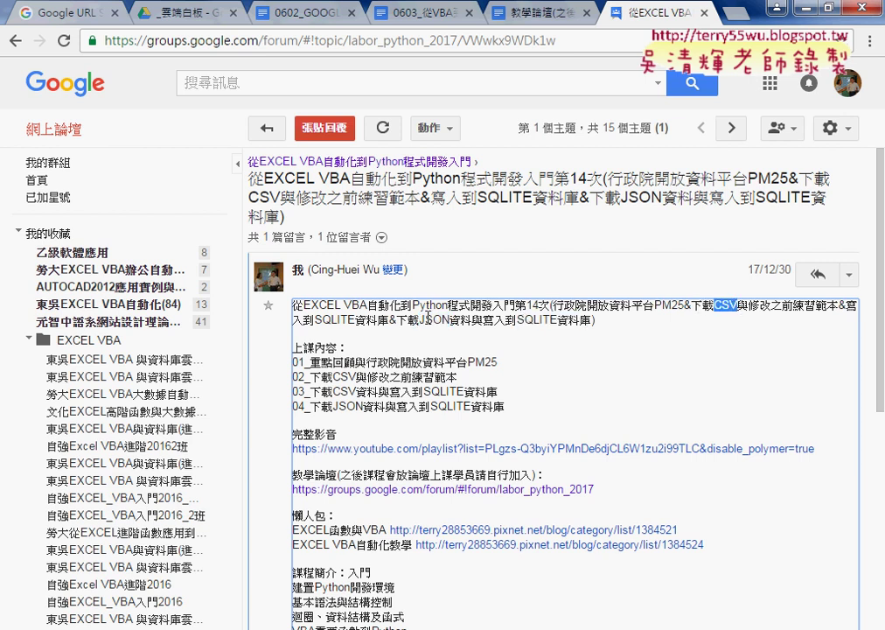
pyautogui.doubleClick(428, 320)
# Highlight CSV and JSON once more, then bring up the 0603 web-scraping lesson document
pyautogui.click(549, 320)
pyautogui.doubleClick(735, 306)
pyautogui.doubleClick(438, 322)
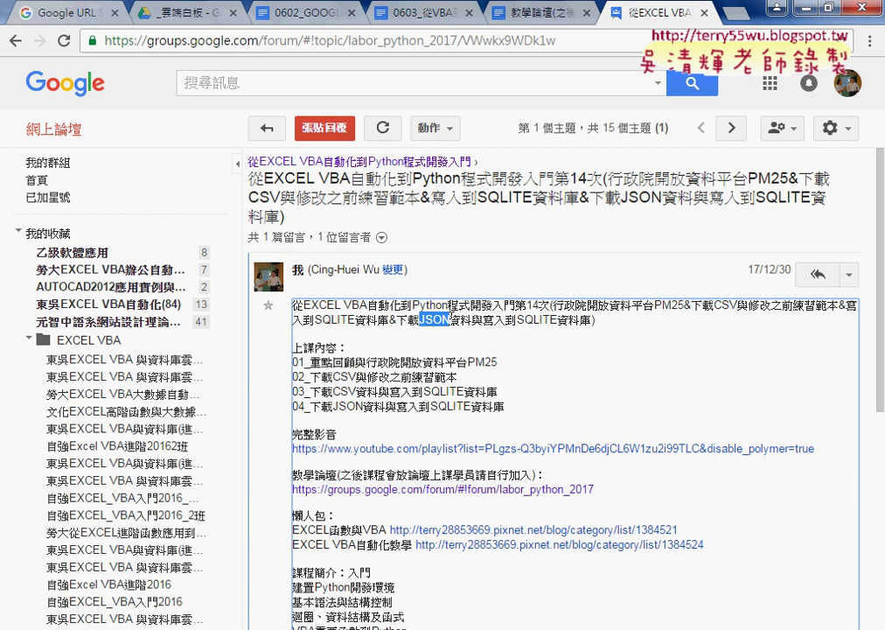
pyautogui.click(414, 12)
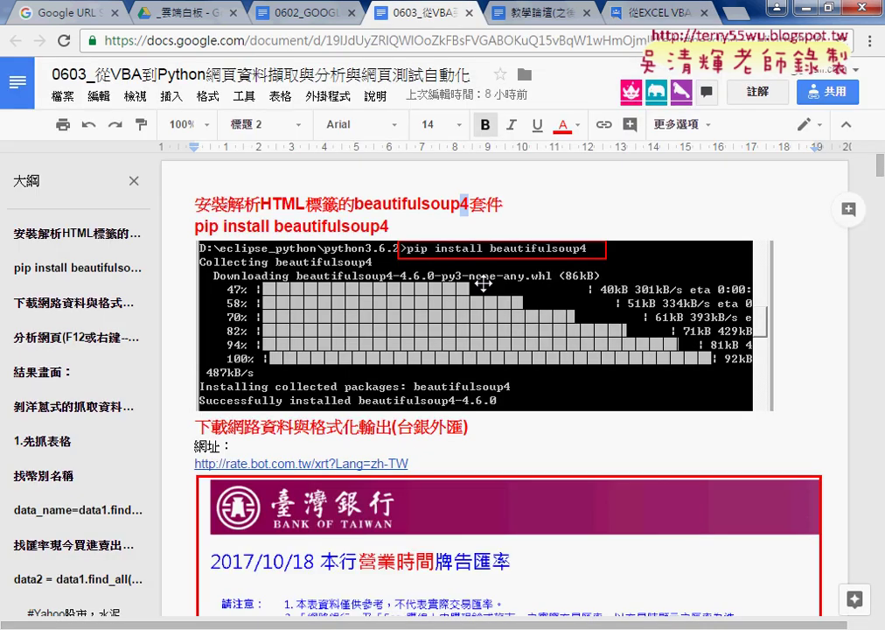
pyautogui.scroll(-5, 520, 328)
pyautogui.scroll(1, 520, 328)
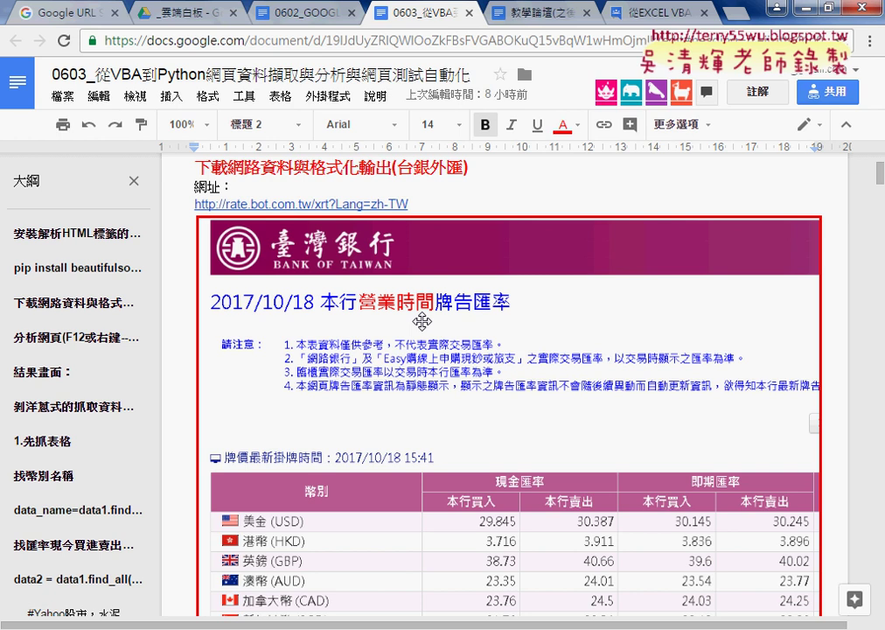
pyautogui.scroll(-3, 421, 321)
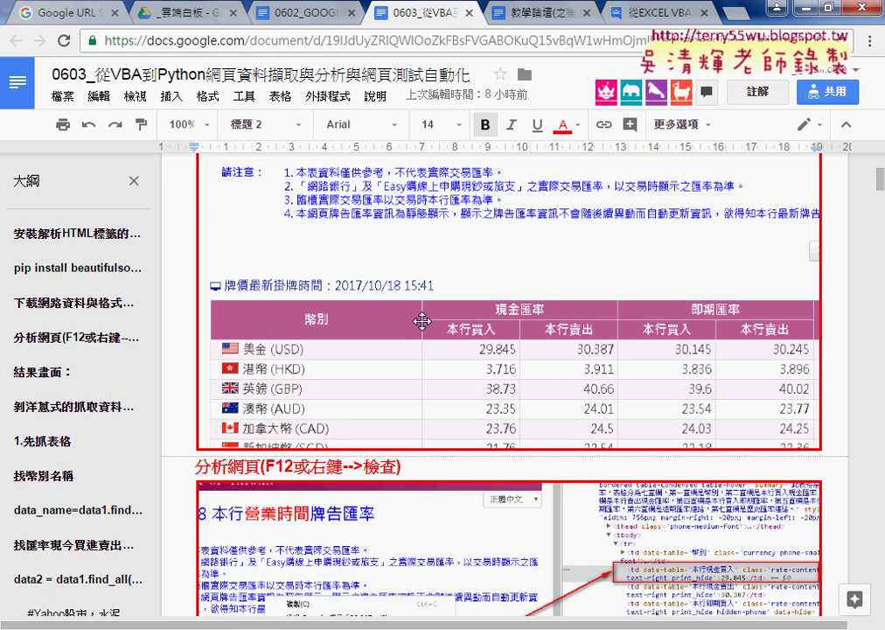
pyautogui.scroll(-3, 422, 321)
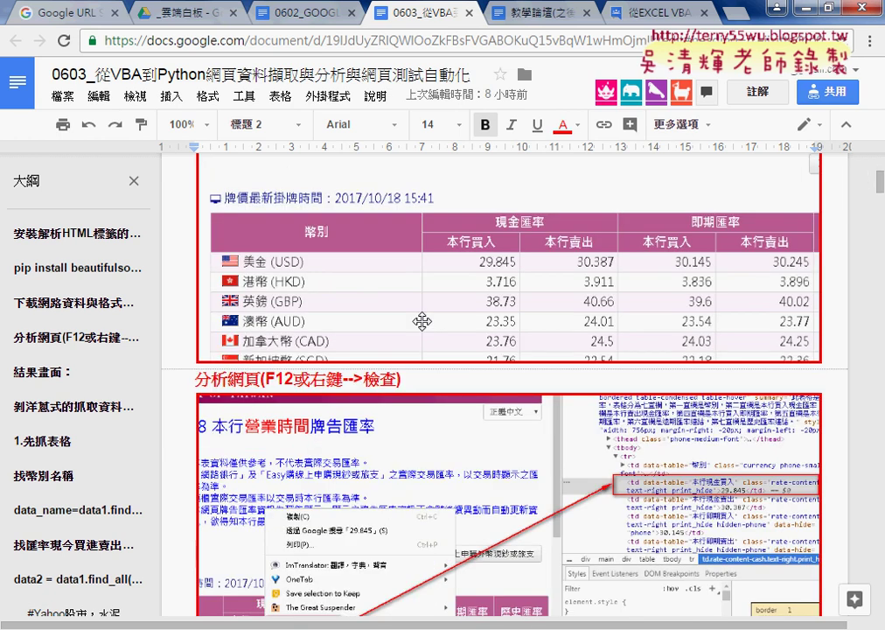
pyautogui.scroll(-6, 422, 321)
pyautogui.scroll(-2, 422, 321)
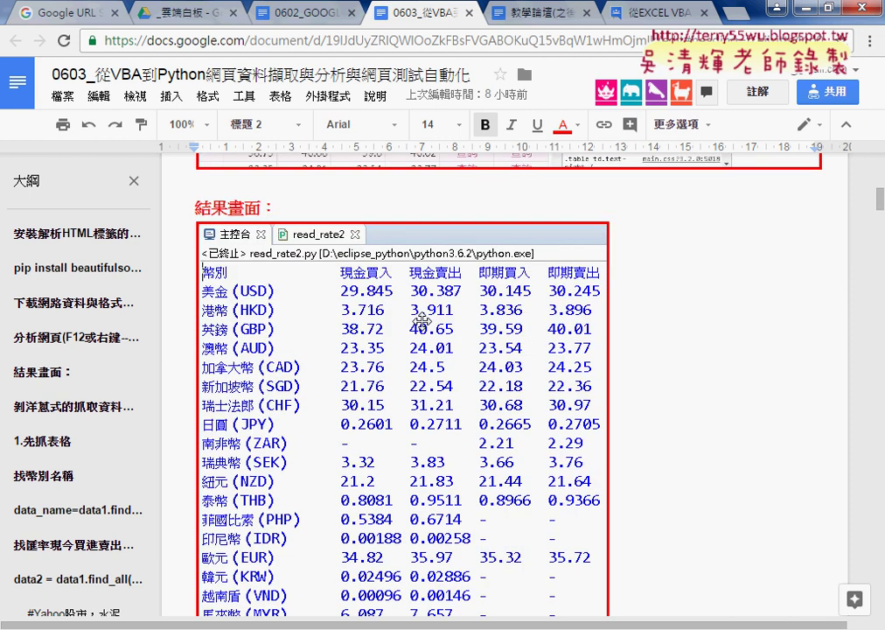
pyautogui.scroll(-2, 422, 321)
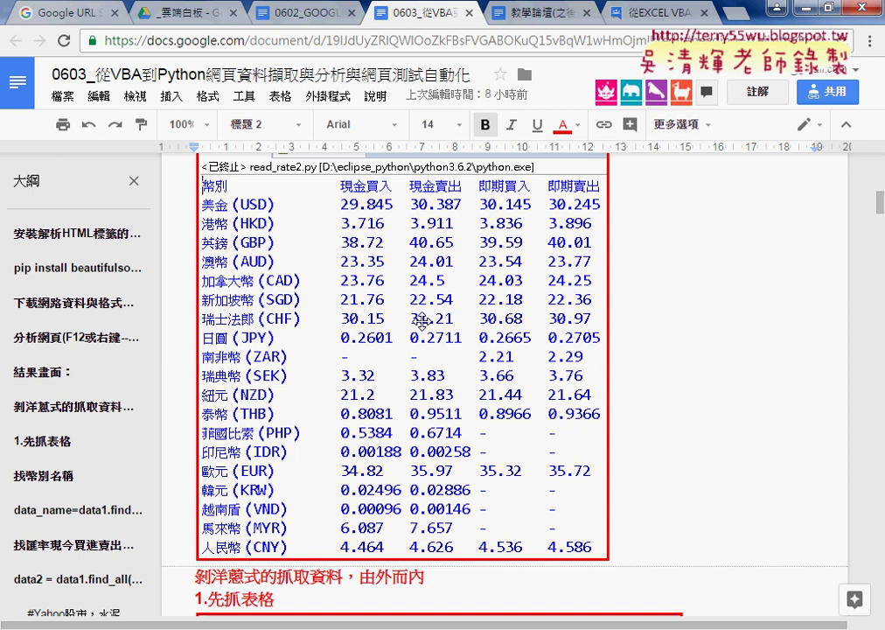
pyautogui.scroll(-1, 421, 321)
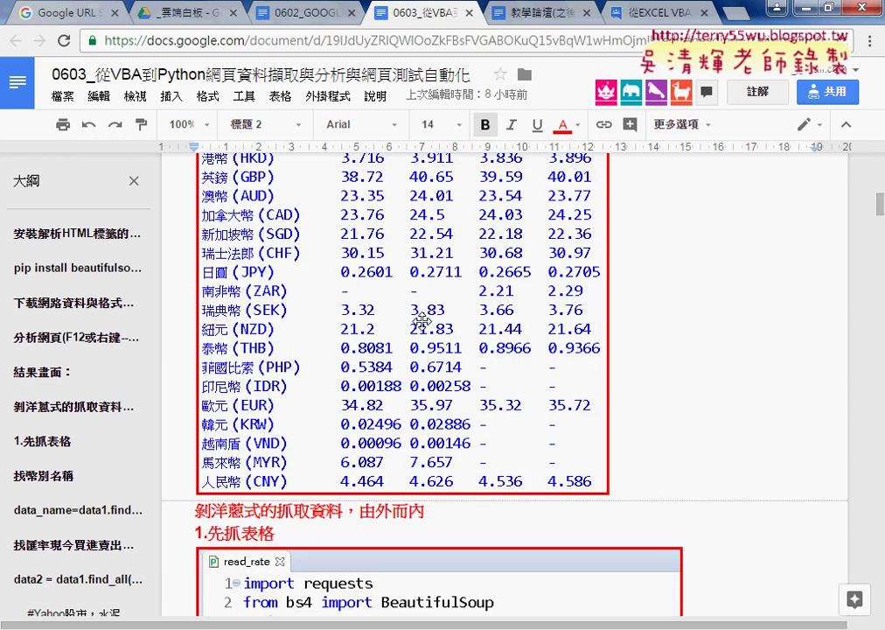
pyautogui.scroll(-6, 422, 321)
pyautogui.scroll(-5, 422, 321)
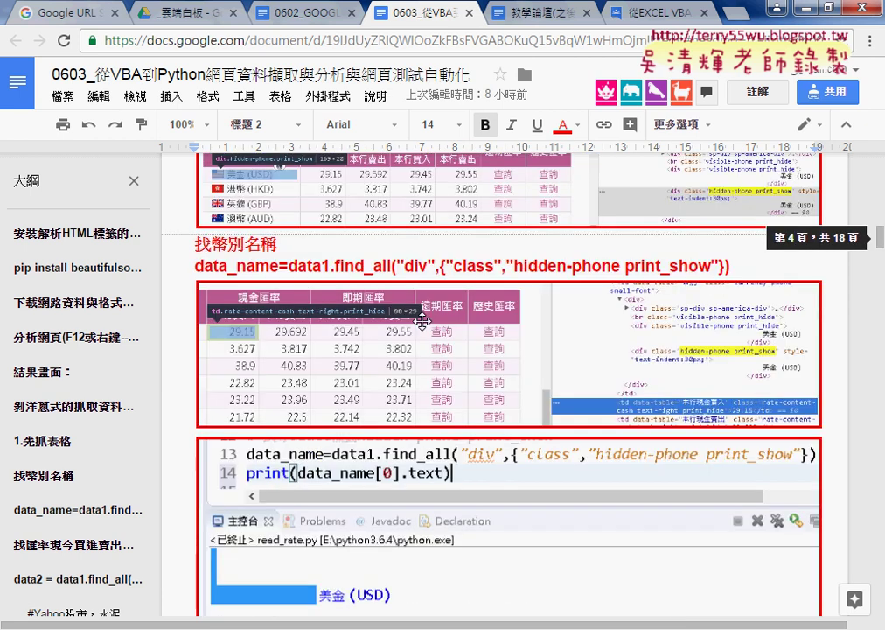
pyautogui.scroll(-1, 422, 321)
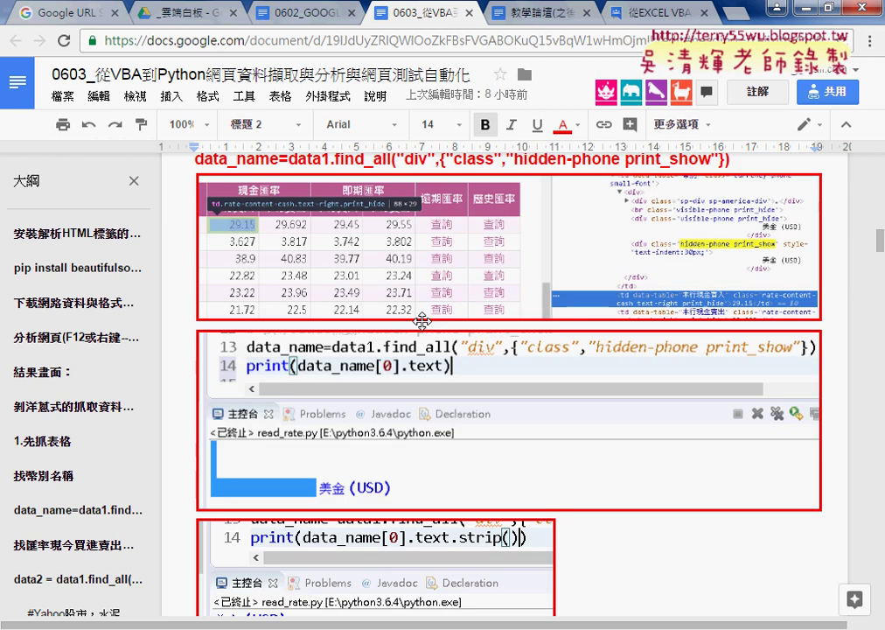
pyautogui.scroll(-2, 422, 321)
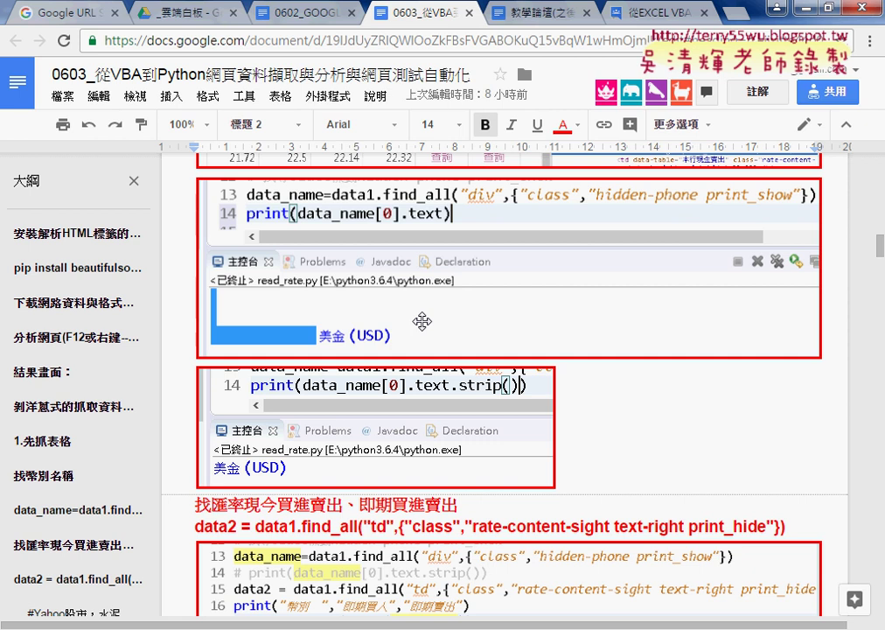
pyautogui.scroll(-4, 422, 321)
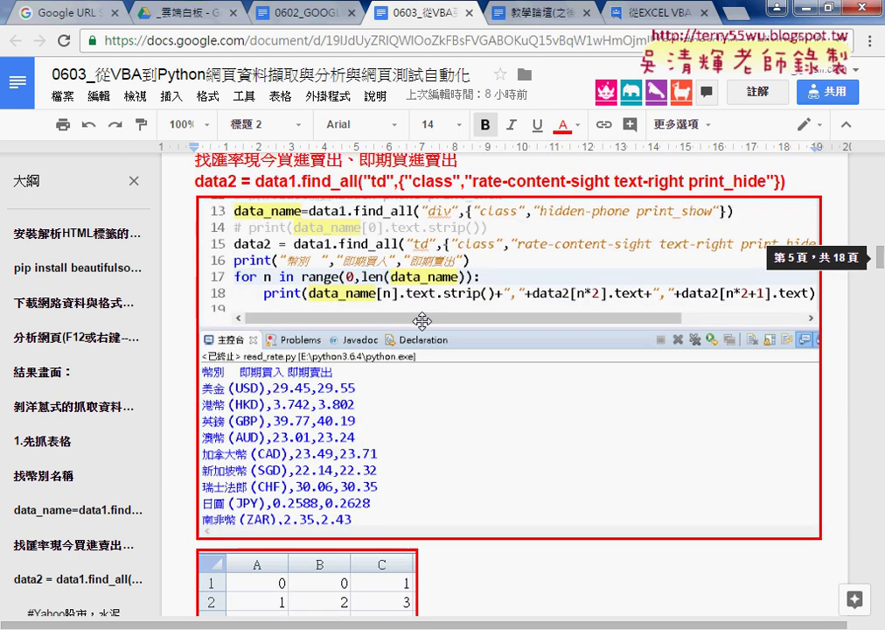
pyautogui.scroll(-5, 421, 321)
pyautogui.scroll(-5, 424, 322)
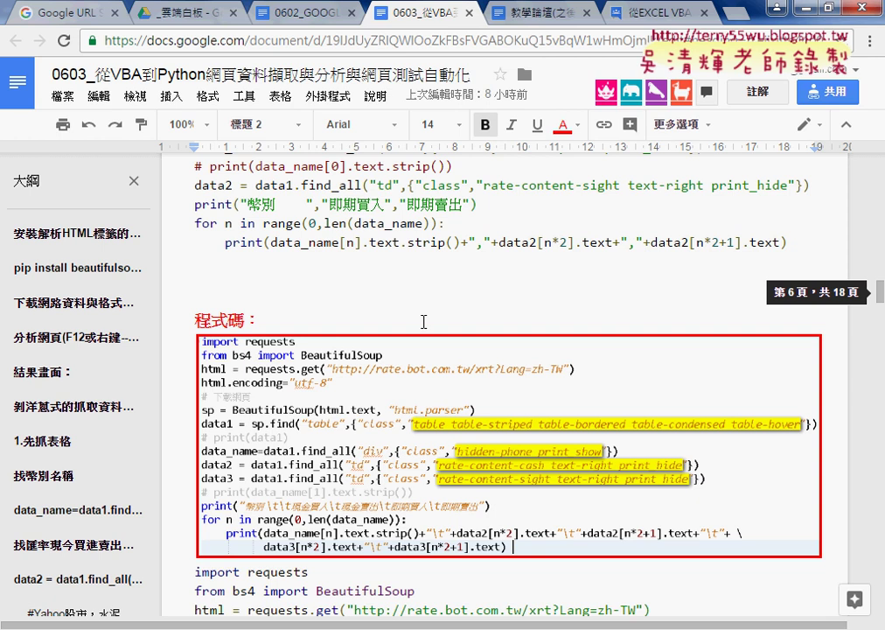
pyautogui.scroll(-5, 424, 322)
pyautogui.scroll(-4, 422, 322)
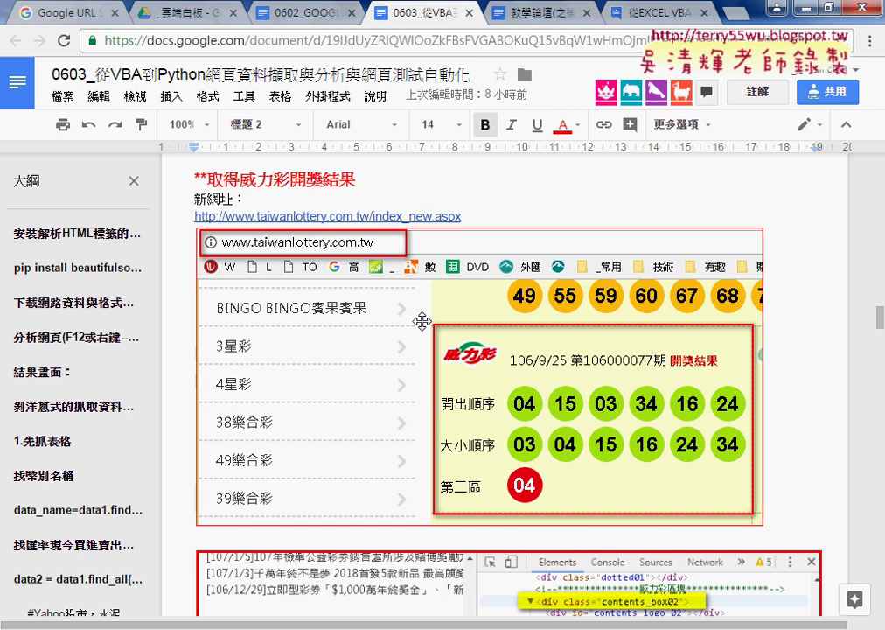
pyautogui.scroll(-2, 421, 322)
pyautogui.scroll(-2, 422, 322)
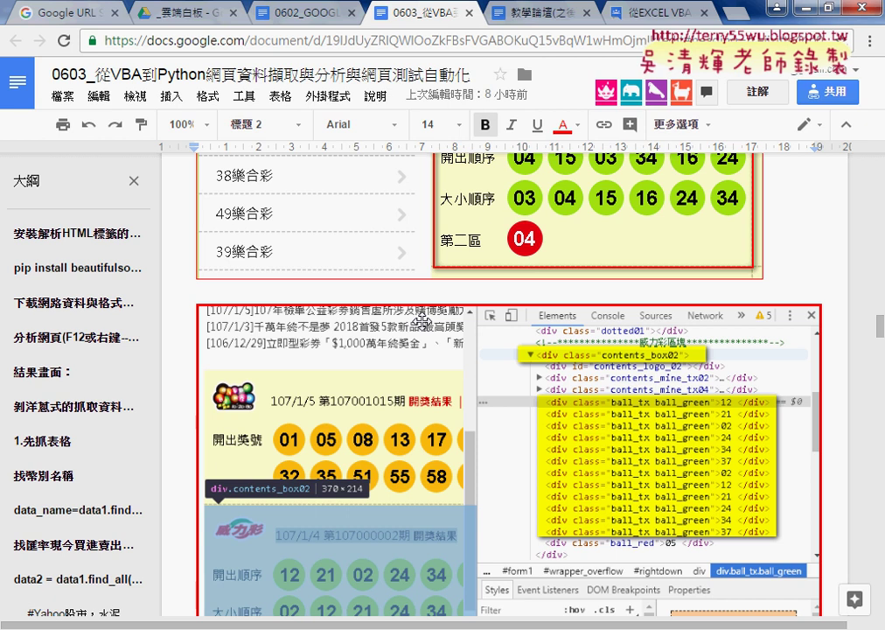
pyautogui.scroll(-2, 422, 322)
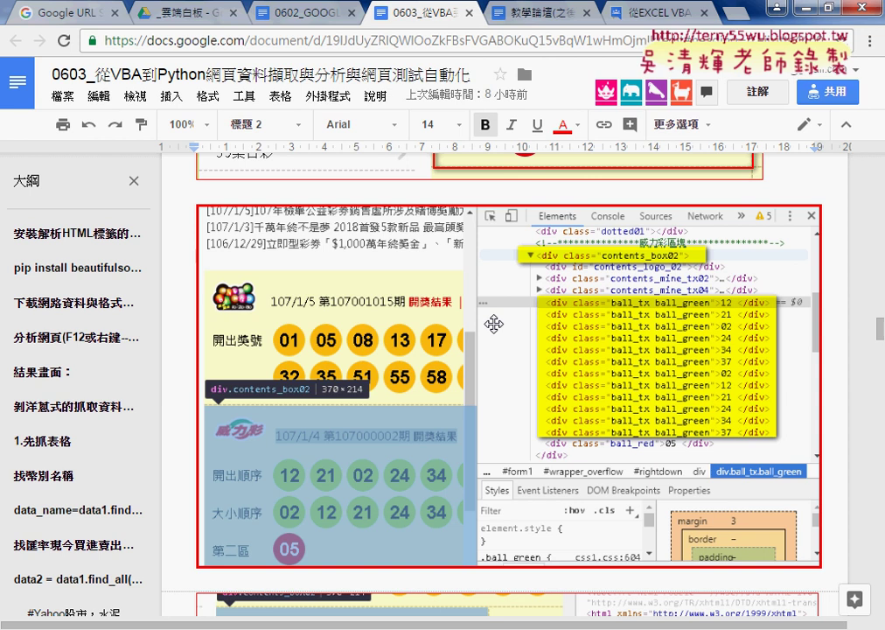
pyautogui.scroll(2, 495, 324)
pyautogui.scroll(-2, 494, 325)
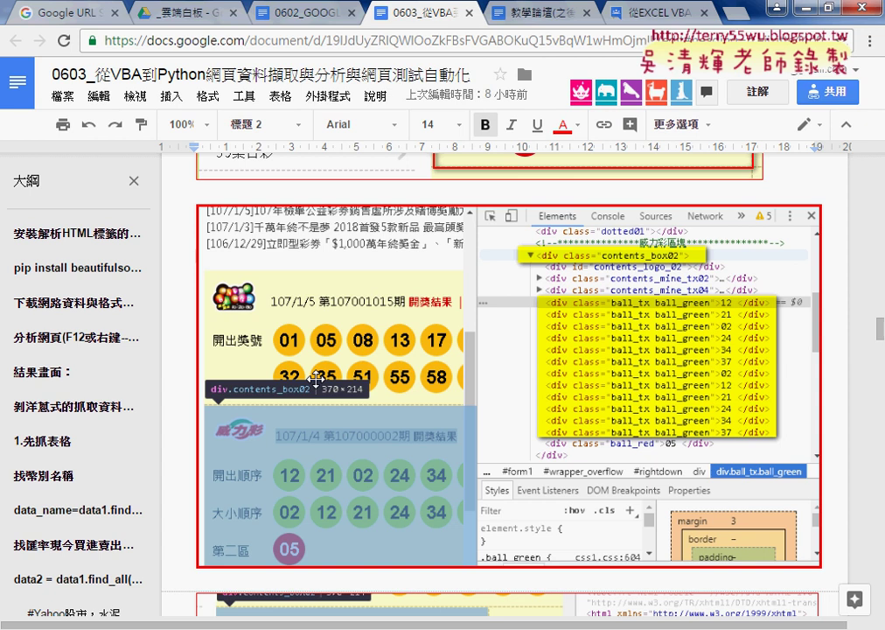
# Open DevTools docked beside the doc and handwrite a red 'HTML' note by the Elements markup
pyautogui.press('F12')
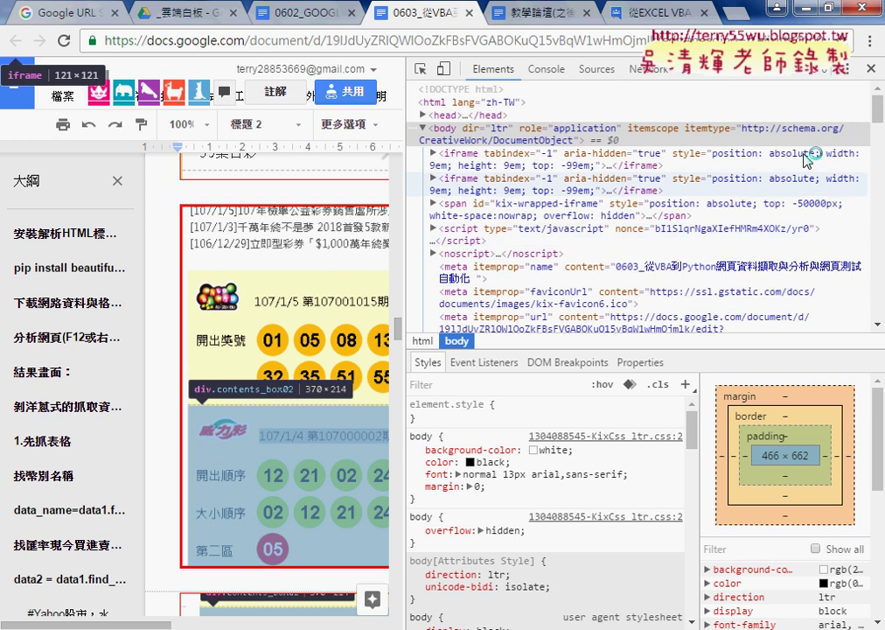
pyautogui.moveTo(879, 121)
pyautogui.mouseDown()
pyautogui.moveTo(873, 350)
pyautogui.moveTo(883, 81)
pyautogui.mouseUp()
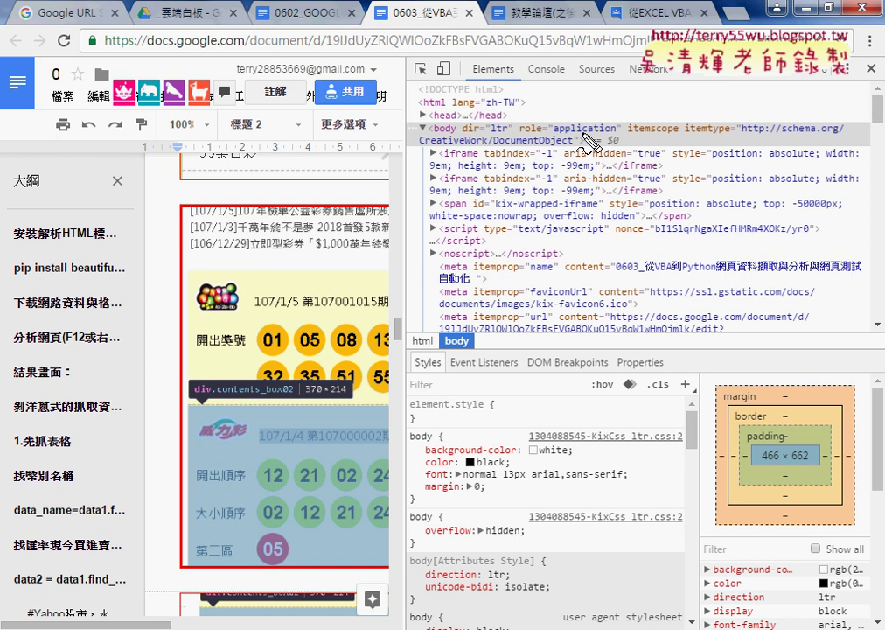
pyautogui.moveTo(424, 200)
pyautogui.mouseDown()
pyautogui.moveTo(426, 250)
pyautogui.moveTo(440, 230)
pyautogui.mouseUp()
pyautogui.moveTo(442, 202); pyautogui.dragTo(443, 255)
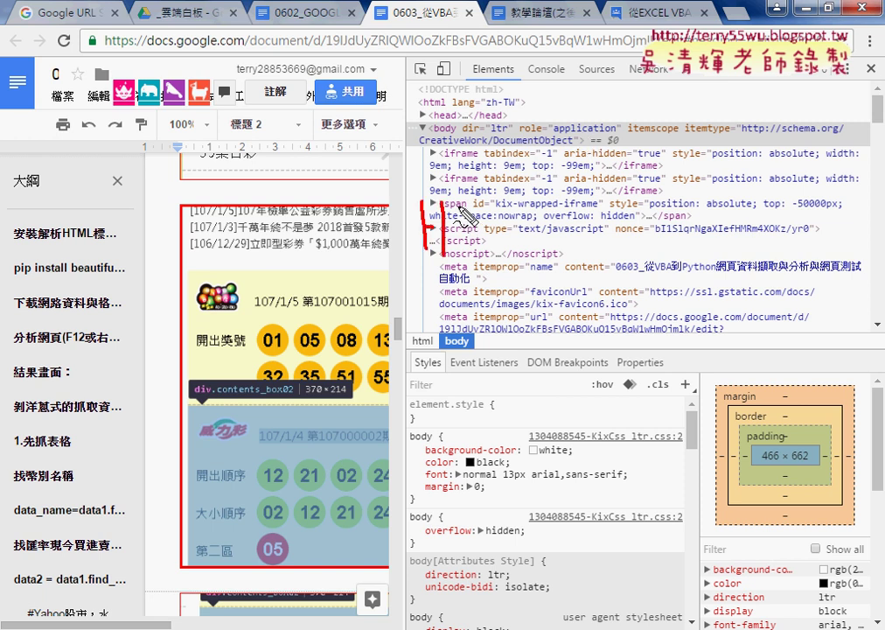
pyautogui.moveTo(446, 211); pyautogui.dragTo(453, 238)
pyautogui.moveTo(472, 212)
pyautogui.mouseDown()
pyautogui.moveTo(479, 247)
pyautogui.moveTo(559, 223)
pyautogui.mouseUp()
# Extend the red note so it reads 'HTML+CSS+JS'
pyautogui.moveTo(549, 206); pyautogui.dragTo(549, 245)
pyautogui.moveTo(621, 212); pyautogui.dragTo(591, 239)
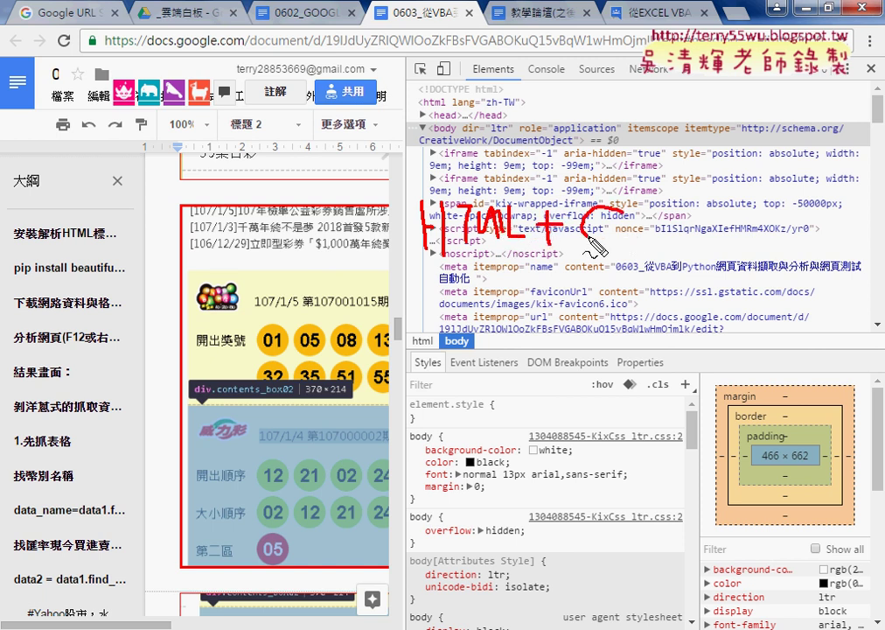
pyautogui.moveTo(651, 211); pyautogui.dragTo(628, 234)
pyautogui.moveTo(675, 212); pyautogui.dragTo(656, 236)
pyautogui.moveTo(692, 221)
pyautogui.mouseDown()
pyautogui.moveTo(719, 220)
pyautogui.moveTo(705, 236)
pyautogui.moveTo(759, 203)
pyautogui.mouseUp()
pyautogui.moveTo(750, 204)
pyautogui.mouseDown()
pyautogui.moveTo(751, 226)
pyautogui.moveTo(739, 235)
pyautogui.mouseUp()
pyautogui.moveTo(792, 210); pyautogui.dragTo(768, 238)
# Underline the note and number HTML, CSS and JS as 1, 2 and 3
pyautogui.moveTo(571, 256); pyautogui.dragTo(639, 255)
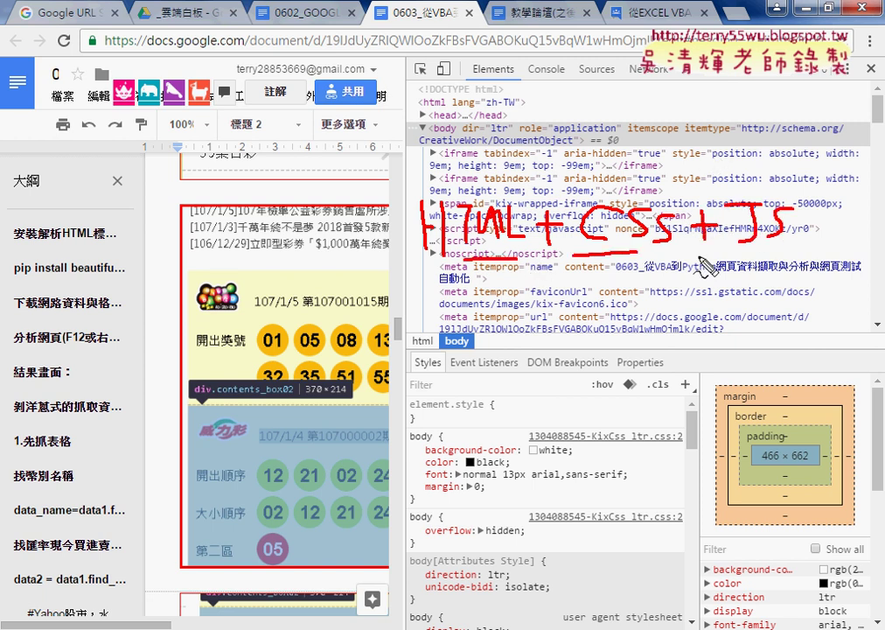
pyautogui.moveTo(548, 217); pyautogui.dragTo(608, 217)
pyautogui.moveTo(497, 159); pyautogui.dragTo(494, 193)
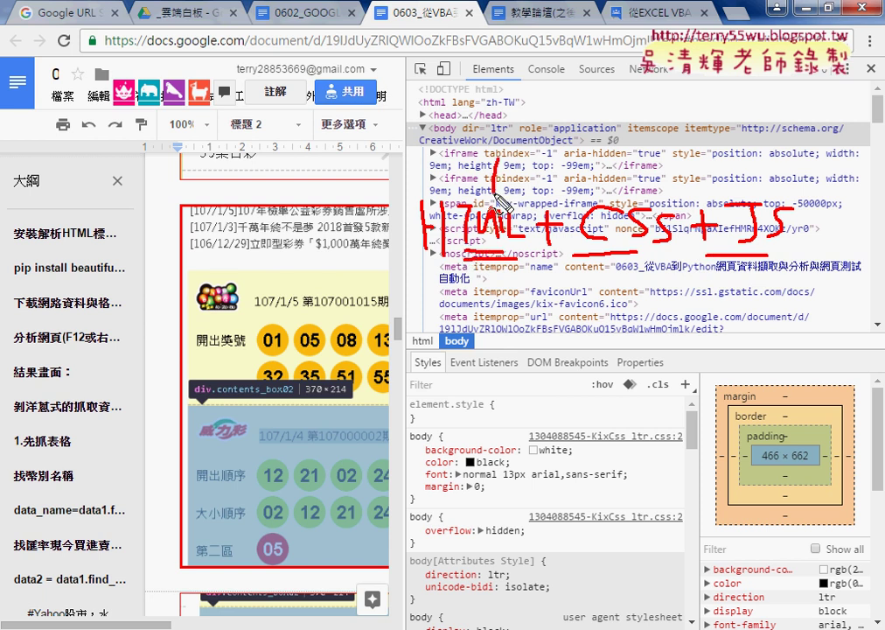
pyautogui.moveTo(637, 166); pyautogui.dragTo(673, 185)
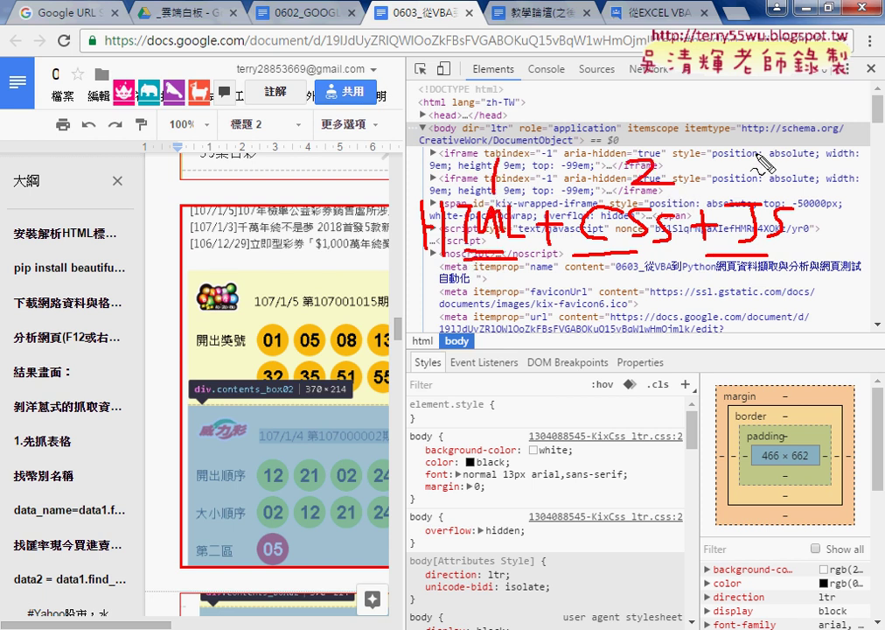
pyautogui.moveTo(735, 154)
pyautogui.mouseDown()
pyautogui.moveTo(740, 186)
pyautogui.moveTo(777, 187)
pyautogui.mouseUp()
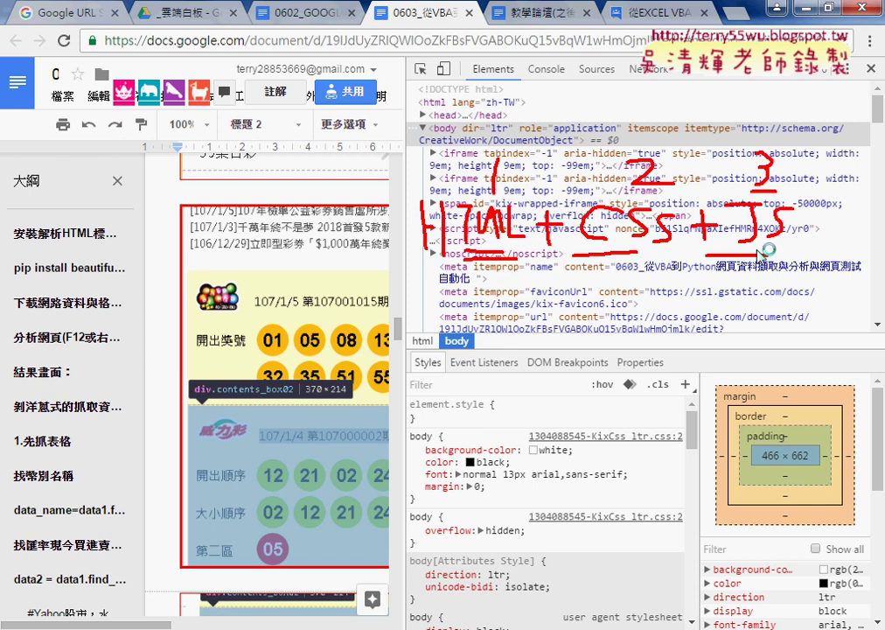
# Erase the red notes, close DevTools, and preview the link in the 下載YAHOO股市類股 section
pyautogui.press('e')
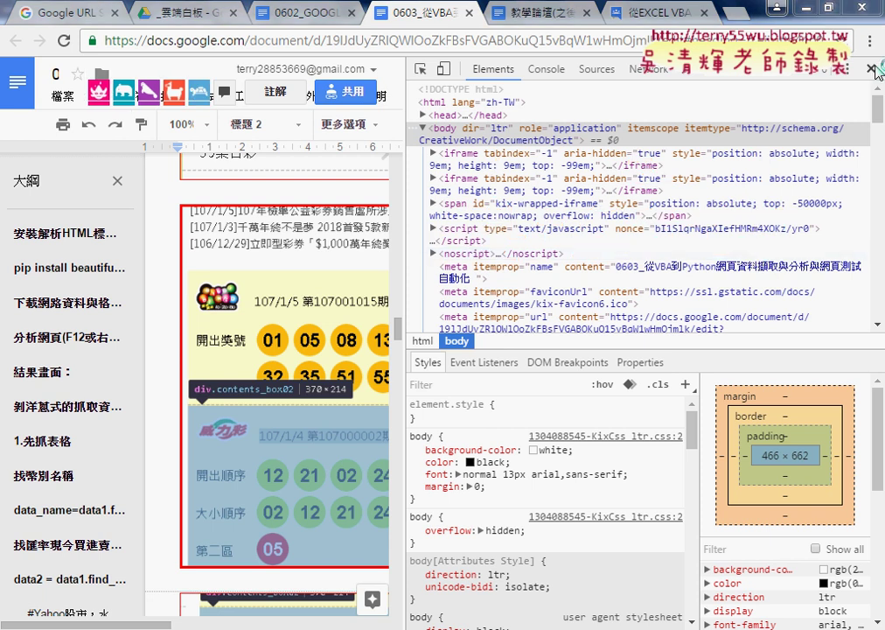
pyautogui.click(871, 69)
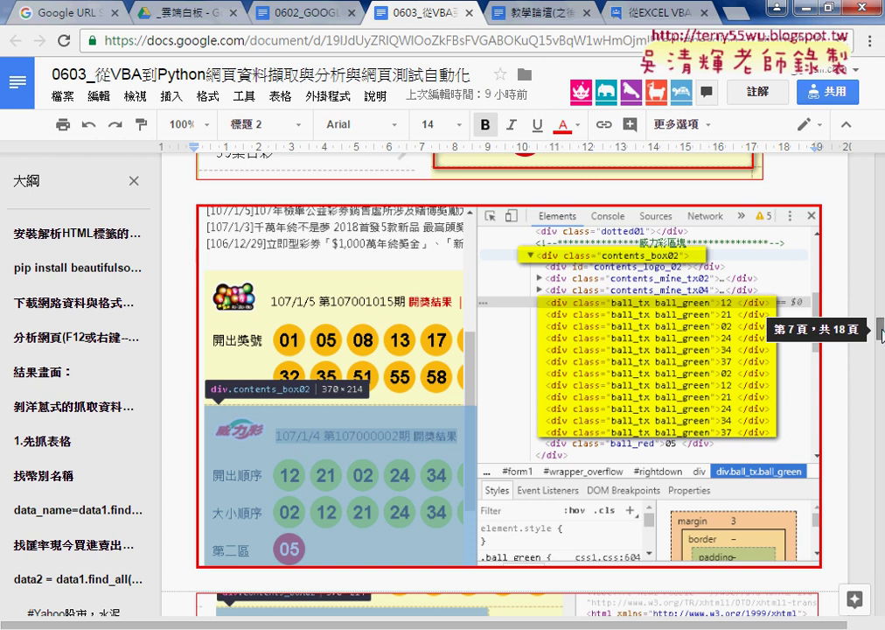
pyautogui.scroll(-3, 432, 253)
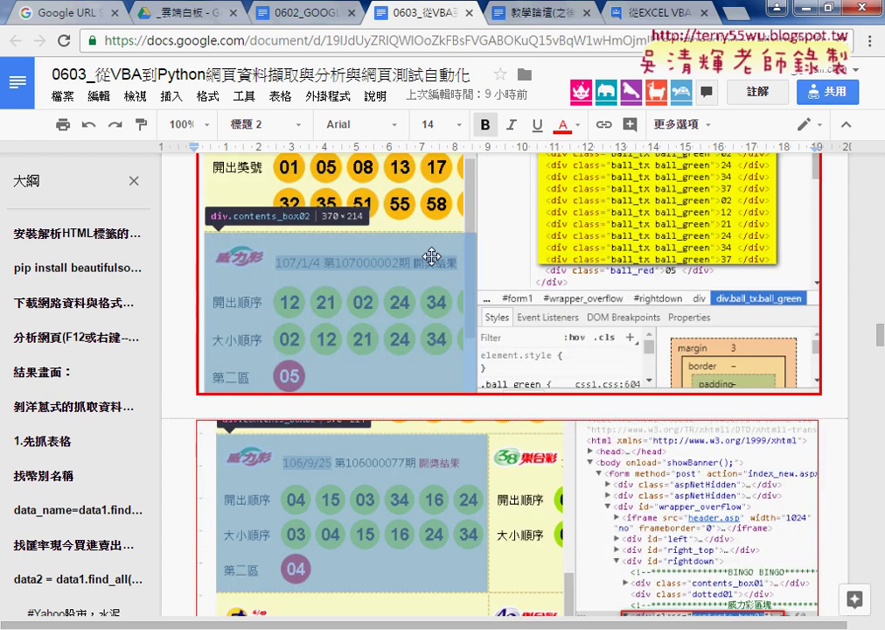
pyautogui.scroll(-1, 373, 272)
pyautogui.scroll(-5, 374, 272)
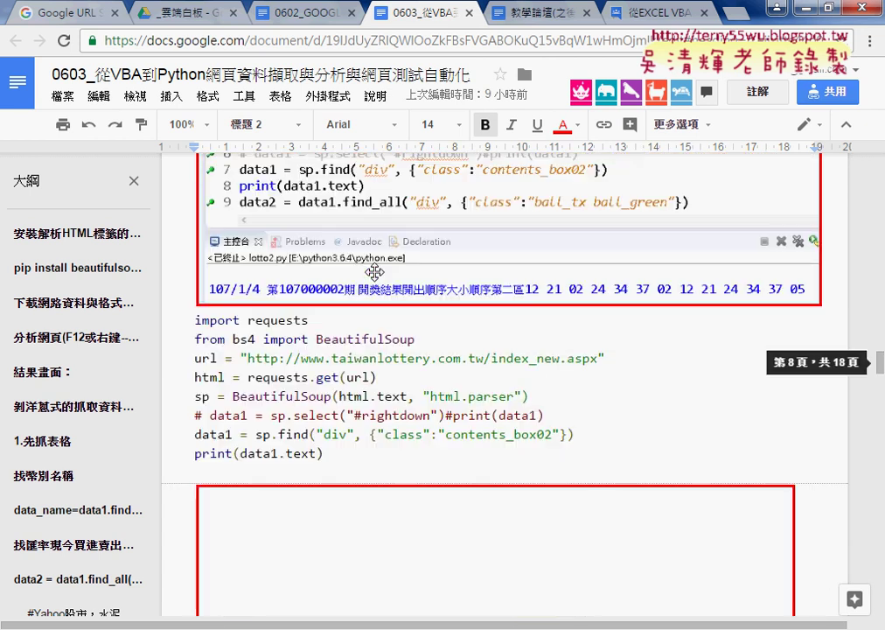
pyautogui.scroll(-5, 373, 272)
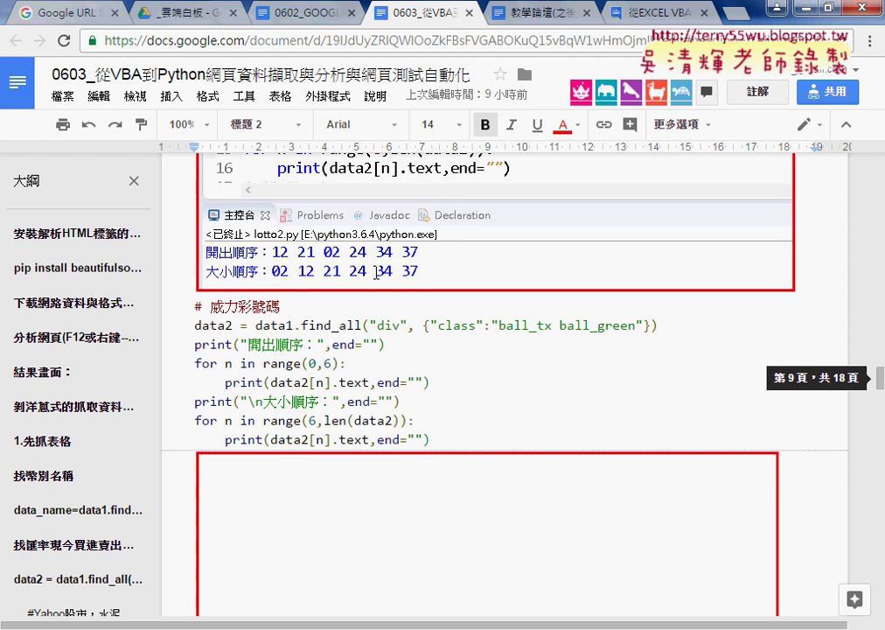
pyautogui.scroll(-10, 374, 271)
pyautogui.scroll(2, 359, 260)
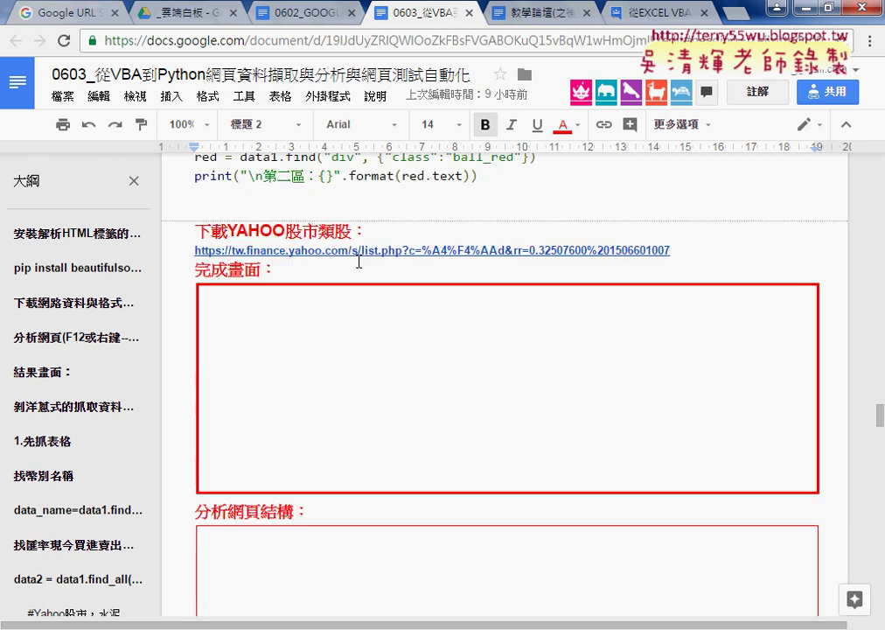
pyautogui.click(413, 254)
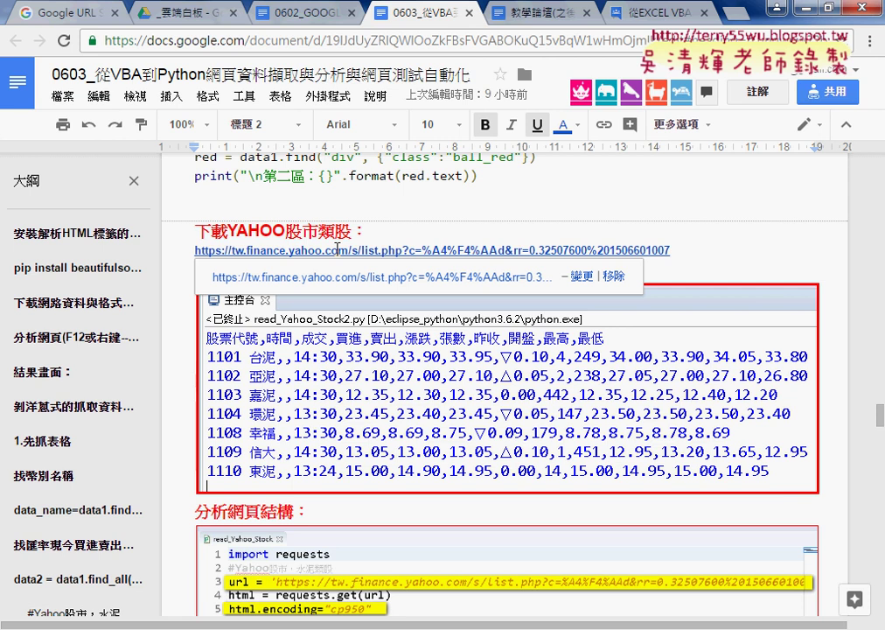
# Follow the Yahoo stock link, then return to the lesson's beautifulsoup4 install section at the top
pyautogui.click(344, 286)
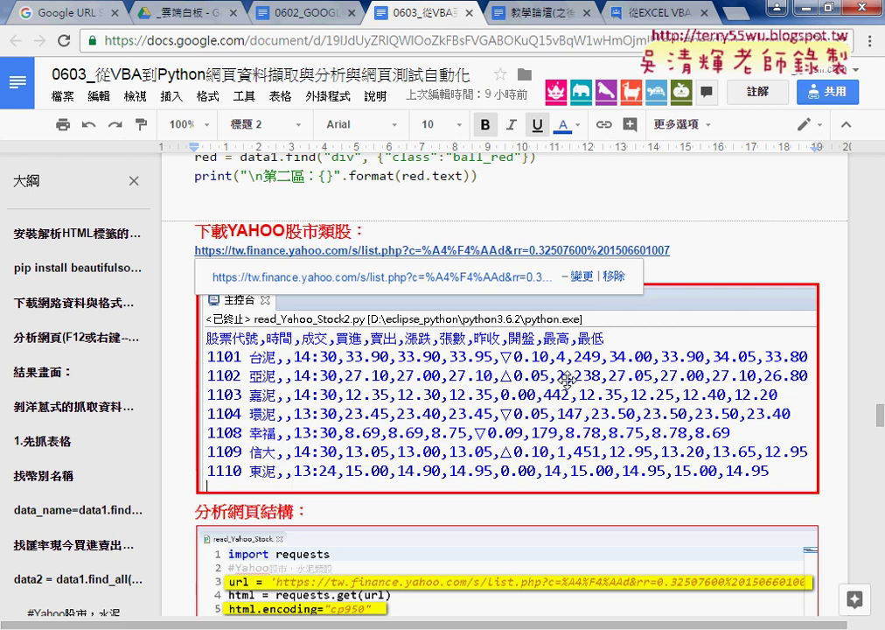
pyautogui.moveTo(881, 417)
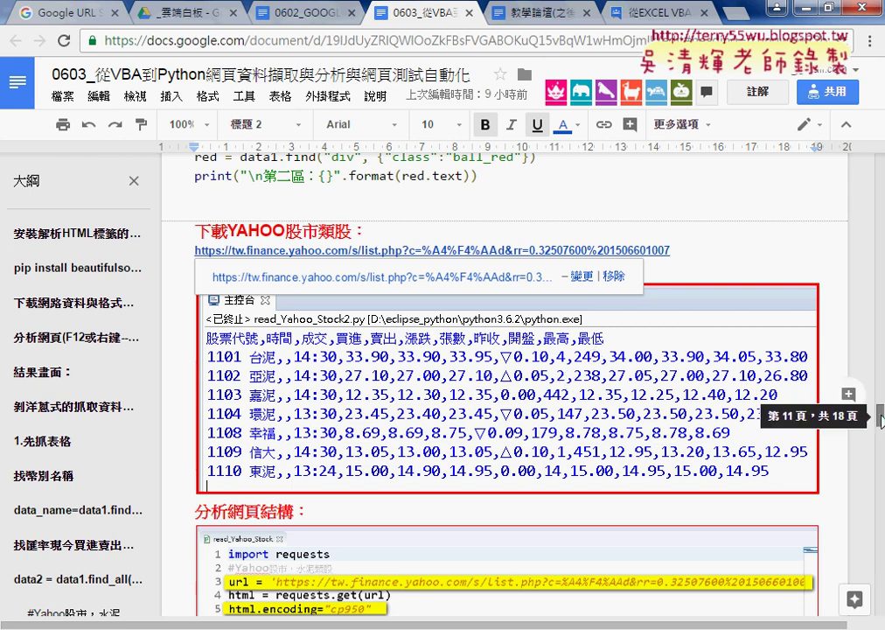
pyautogui.moveTo(881, 420); pyautogui.dragTo(881, 158)
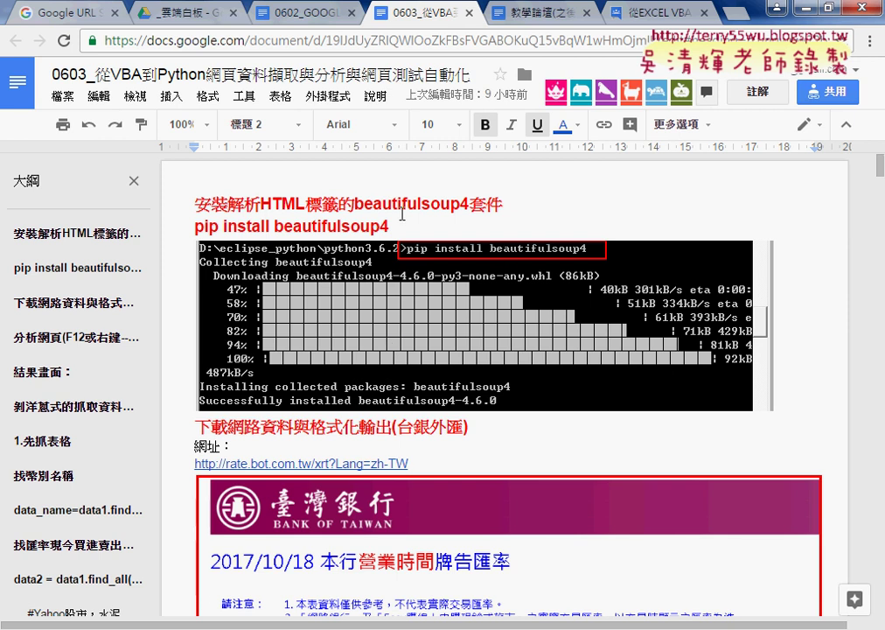
# Highlight beautifulsoup4 in the heading and launch cmd from the Run box
pyautogui.moveTo(355, 204); pyautogui.dragTo(470, 204)
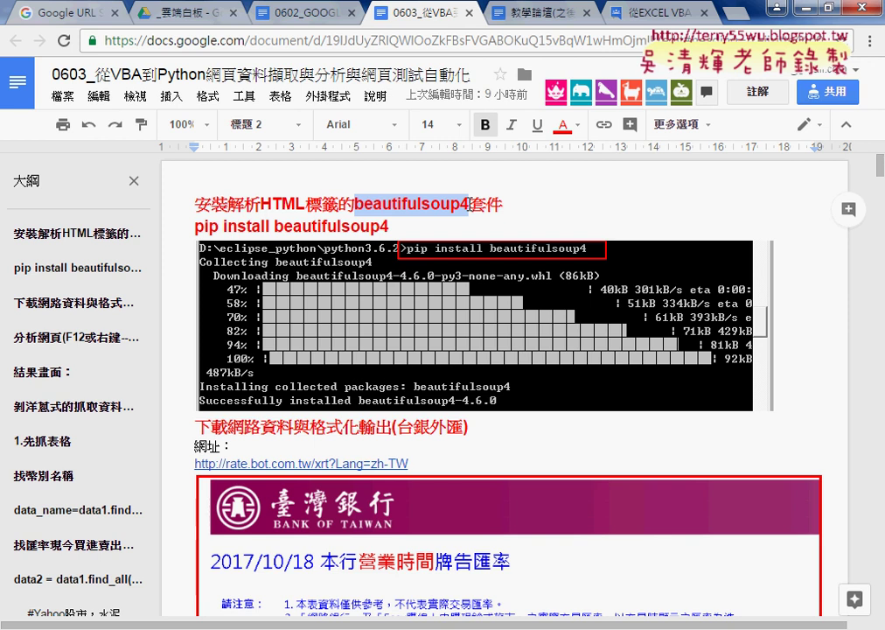
pyautogui.scroll(-2, 440, 281)
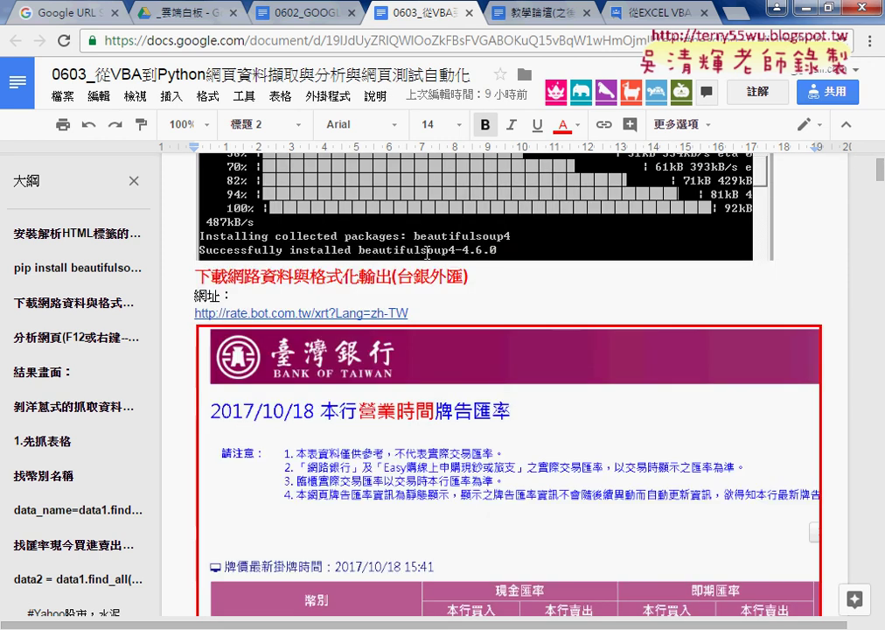
pyautogui.scroll(1, 439, 282)
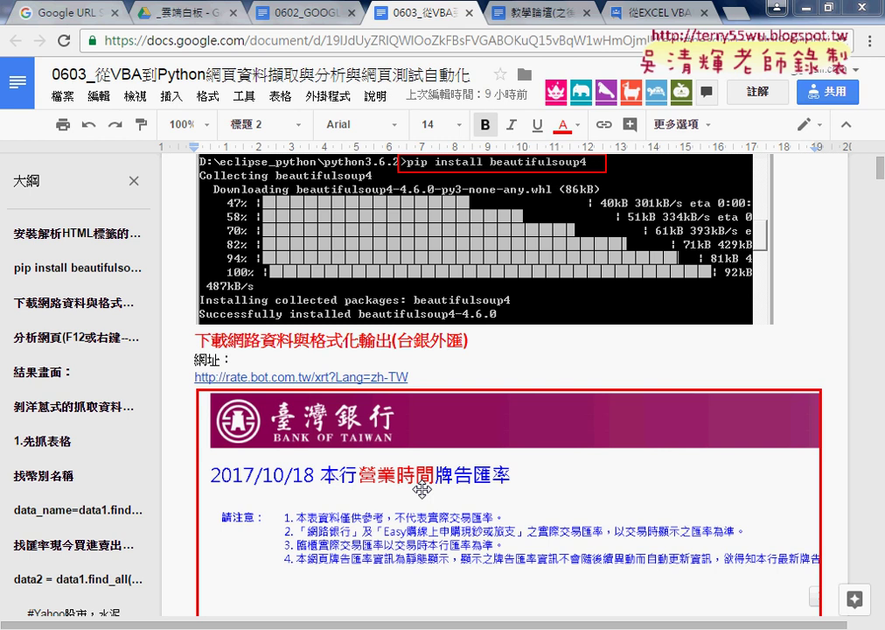
pyautogui.press('super+r')
pyautogui.write('cmd')
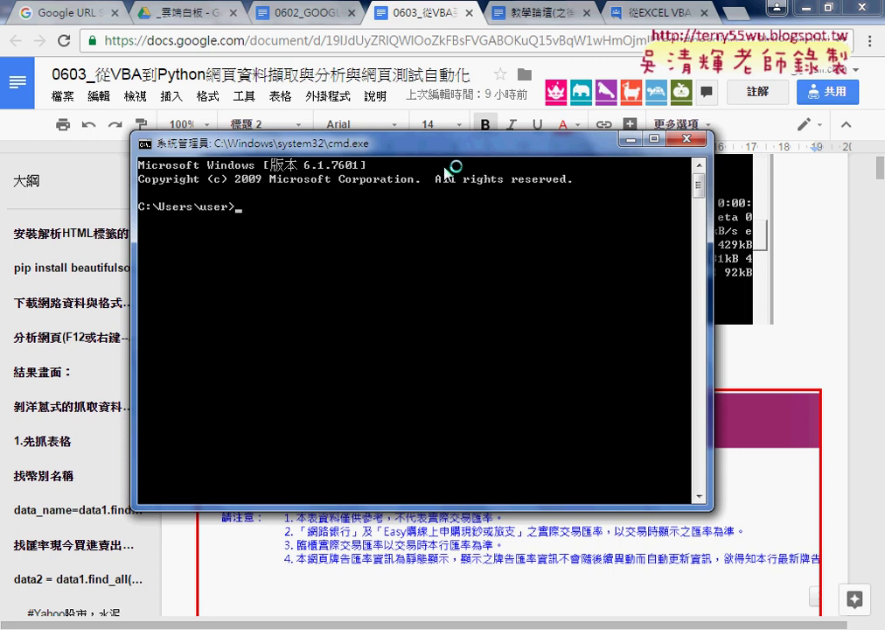
# Copy 'pip install beautifulsoup4' from the doc and paste it into Command Prompt
pyautogui.moveTo(438, 144); pyautogui.dragTo(426, 178)
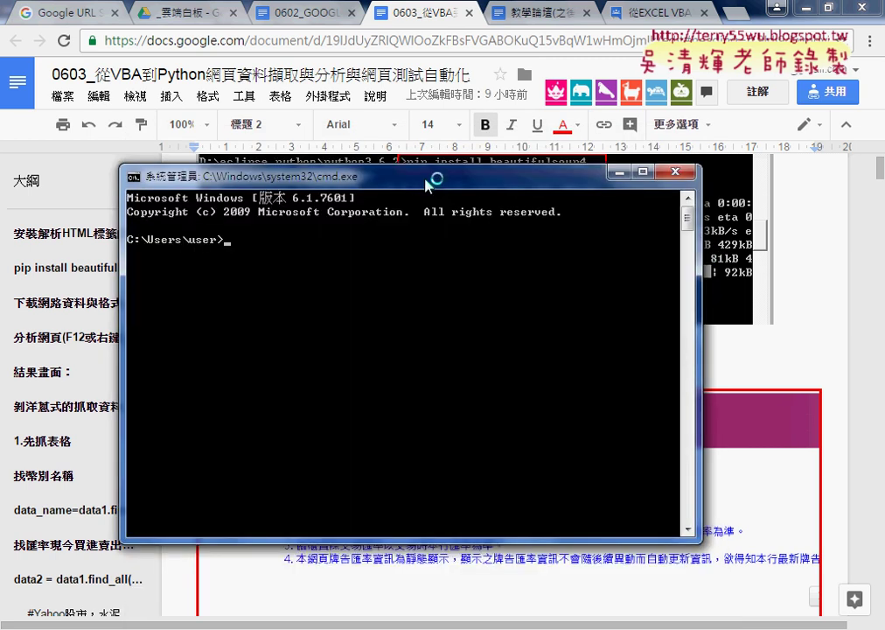
pyautogui.click(718, 344)
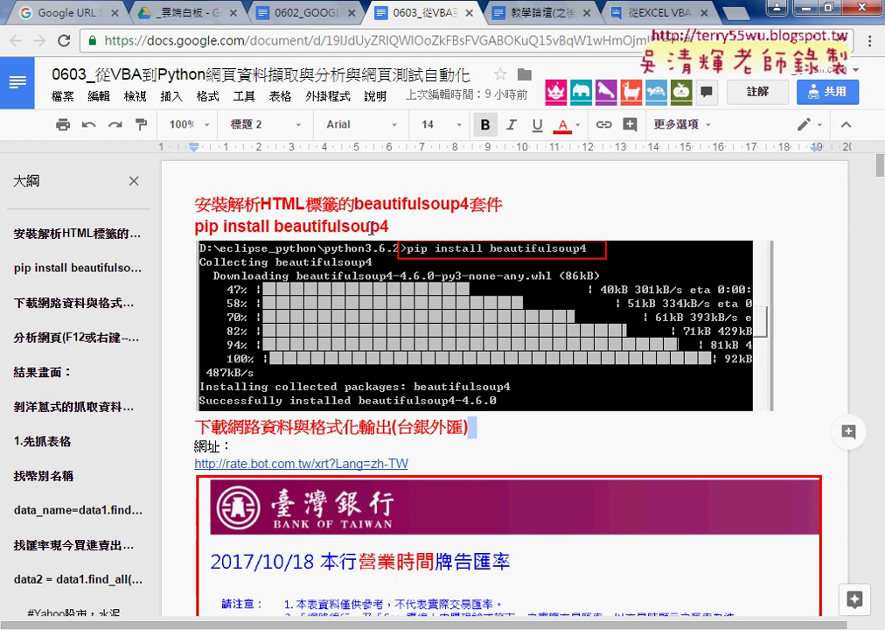
pyautogui.moveTo(389, 227); pyautogui.dragTo(192, 229)
pyautogui.press('super+c')
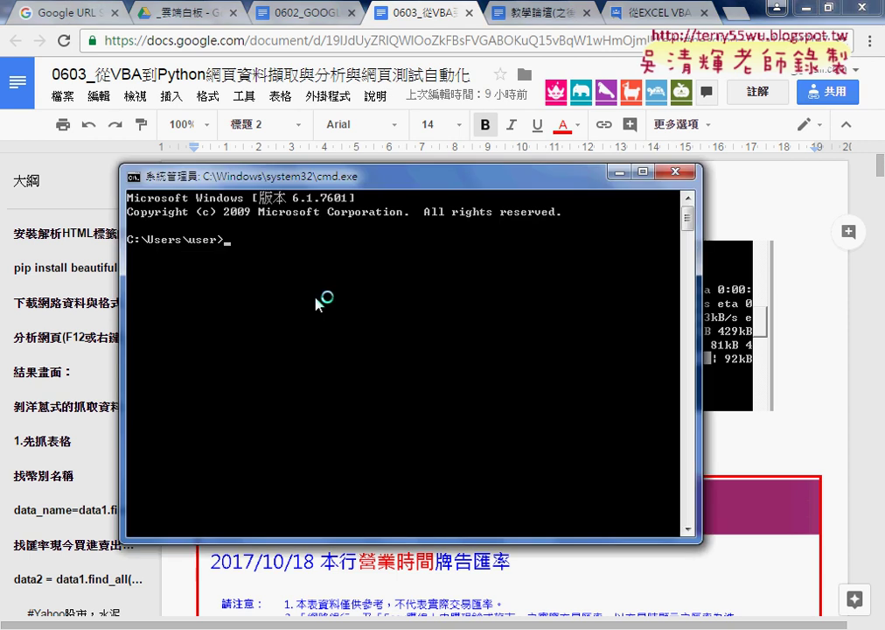
pyautogui.rightClick(273, 259)
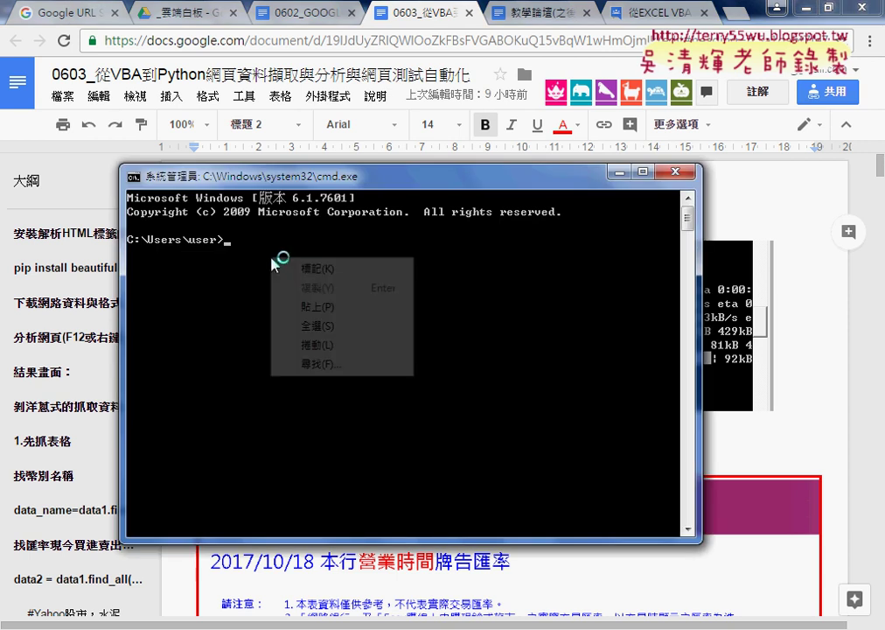
pyautogui.click(302, 307)
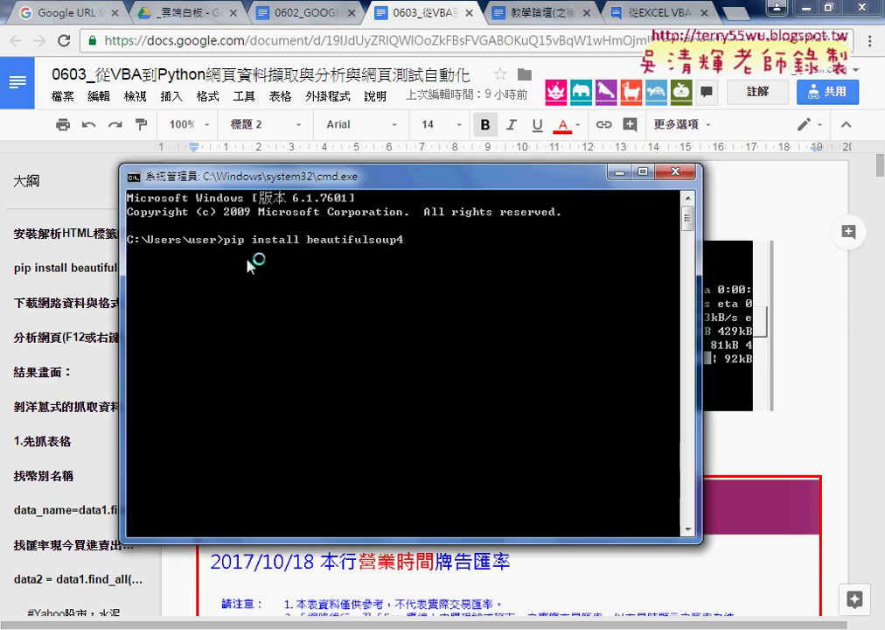
# Run the install, which fails with 'pip' not recognized, and open drive D: in File Explorer
pyautogui.moveTo(343, 187); pyautogui.dragTo(384, 259)
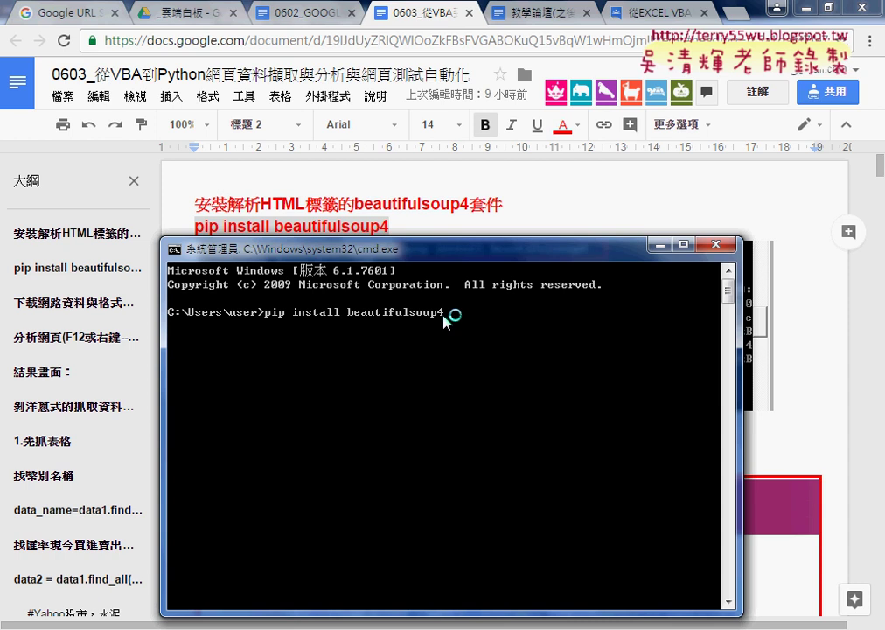
pyautogui.press('Return')
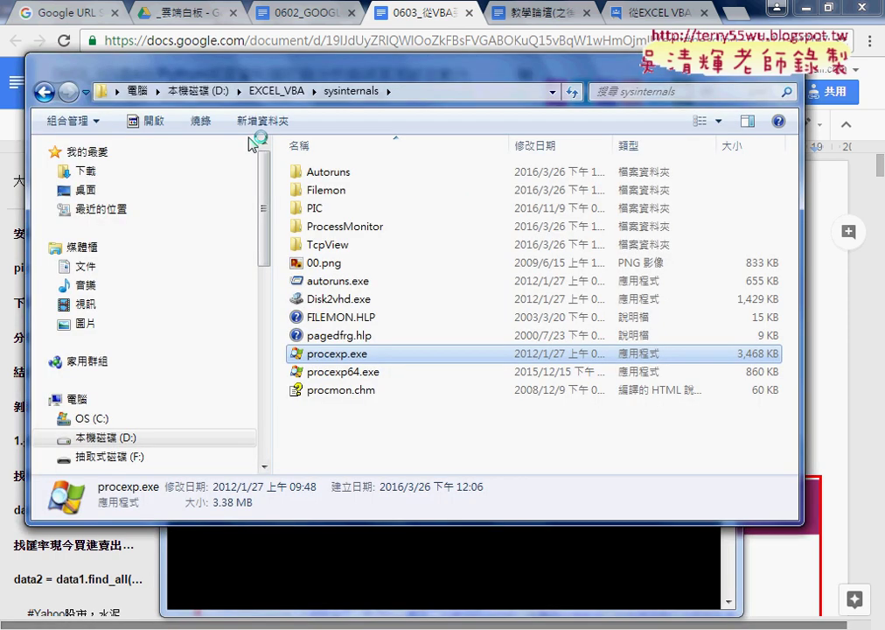
pyautogui.click(215, 93)
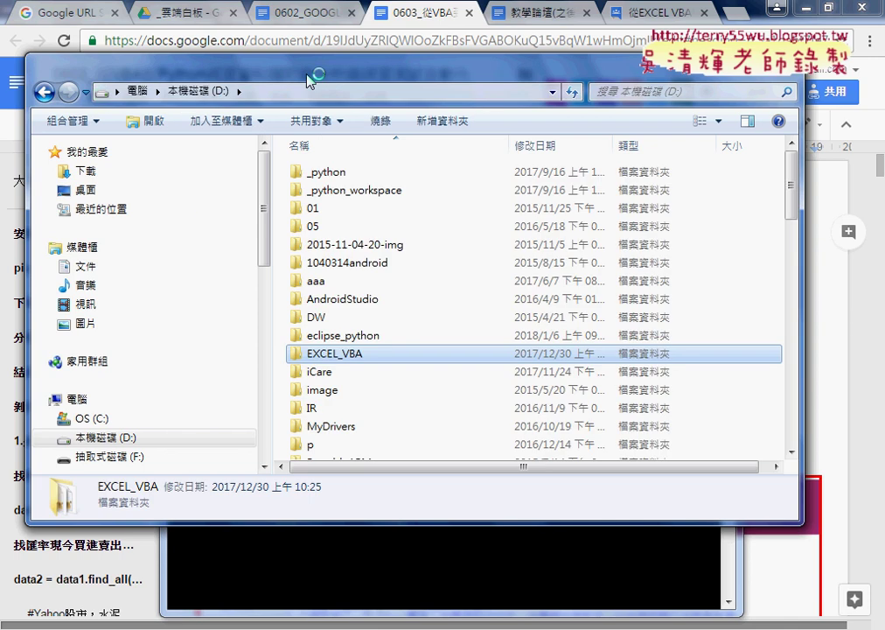
# Navigate File Explorer to D:\eclipse_python\Python36-32 and make its address bar editable
pyautogui.moveTo(308, 82); pyautogui.dragTo(322, 75)
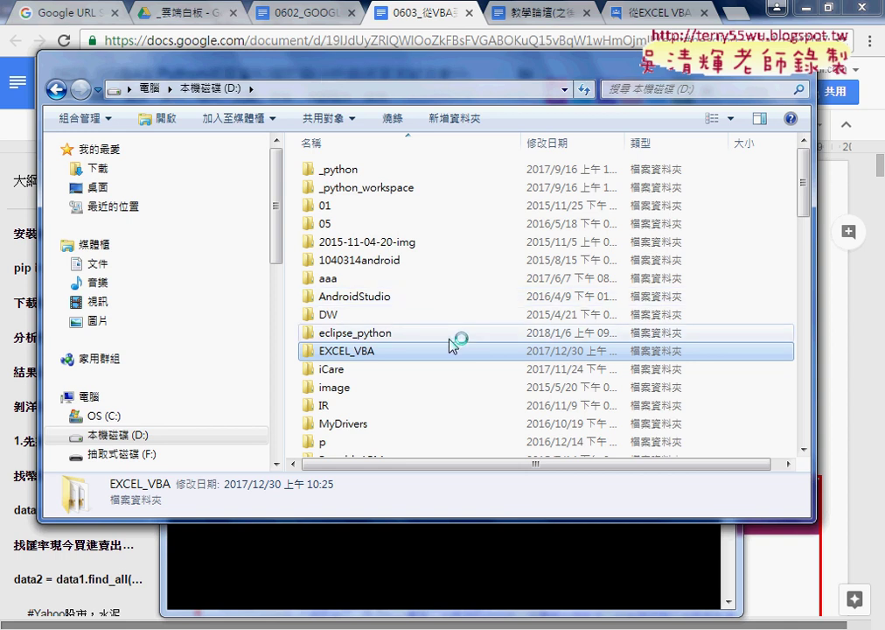
pyautogui.doubleClick(391, 335)
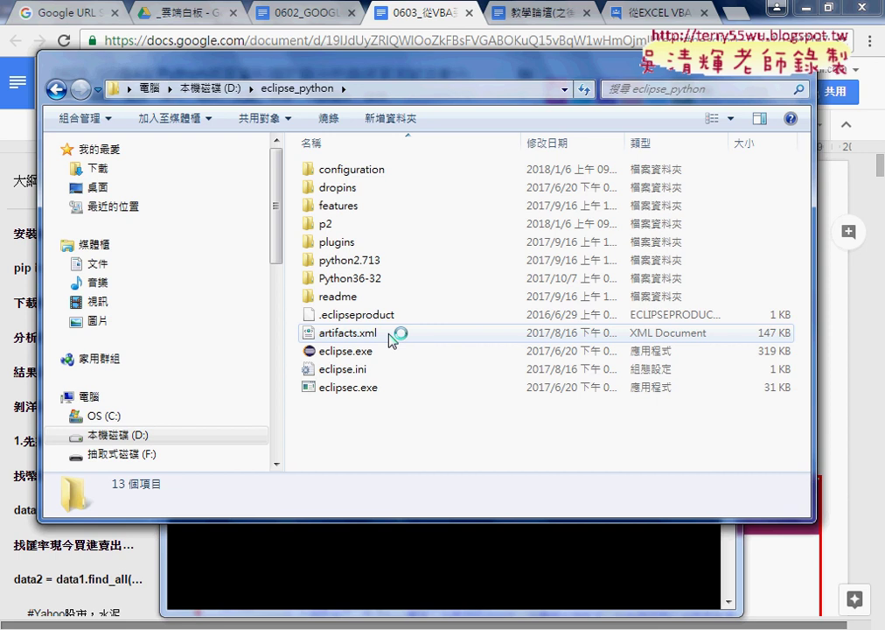
pyautogui.doubleClick(376, 277)
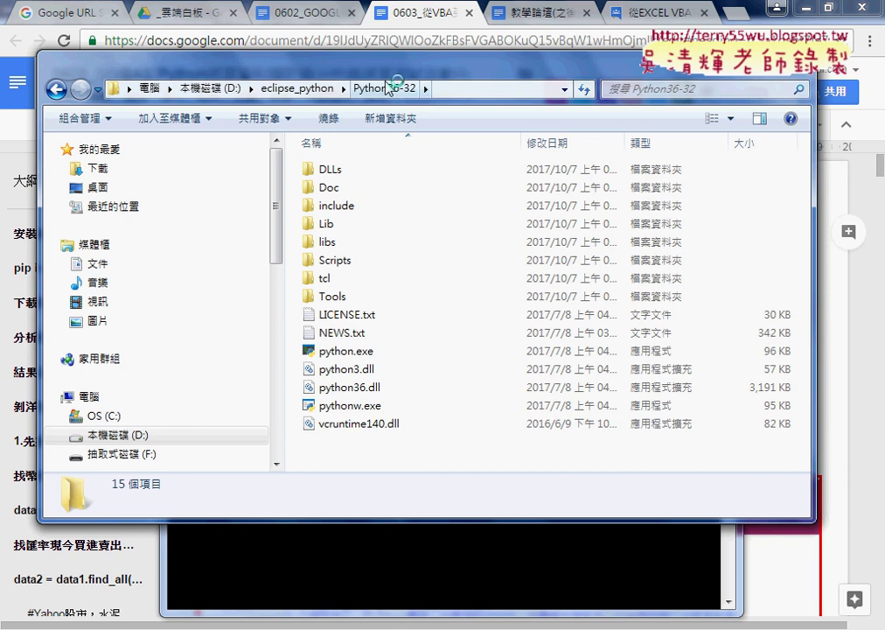
pyautogui.click(510, 91)
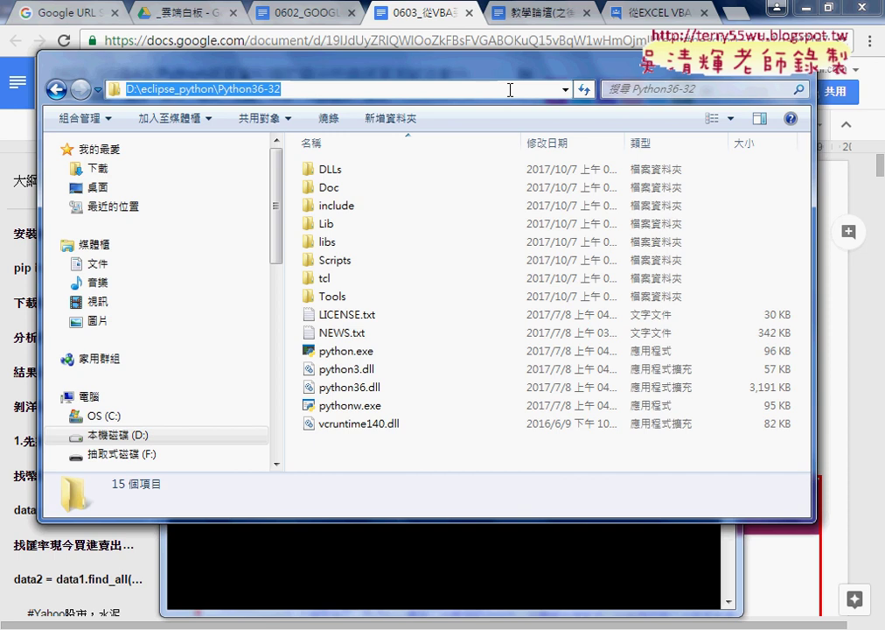
# Open cmd at D:\eclipse_python\Python36-32 via the address bar and underline the matching paths in red
pyautogui.write('c')
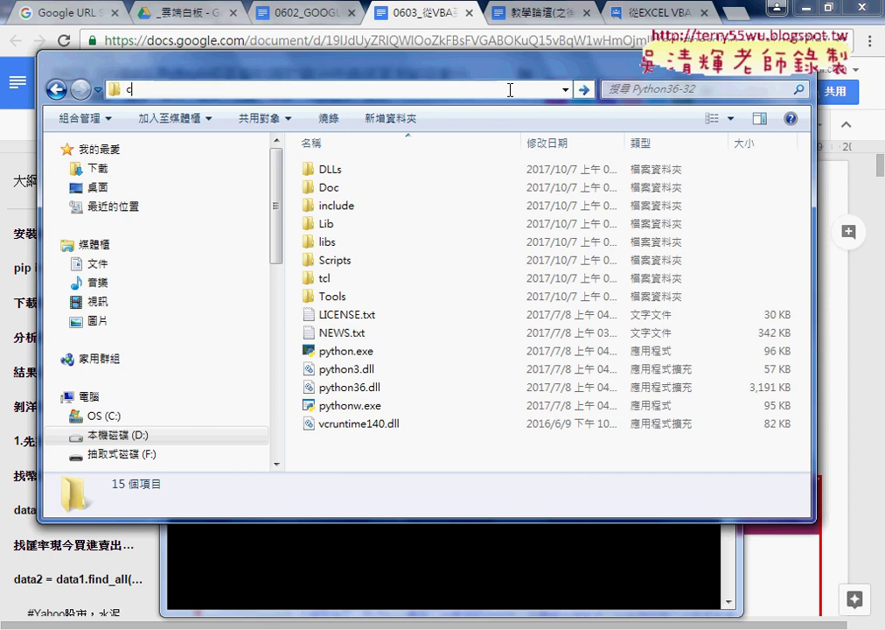
pyautogui.write('md')
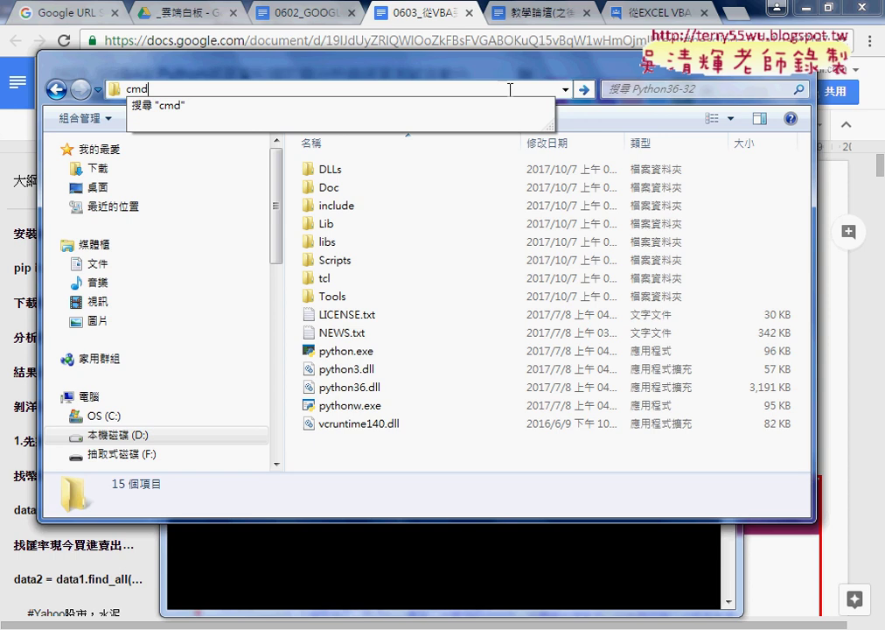
pyautogui.press('Return')
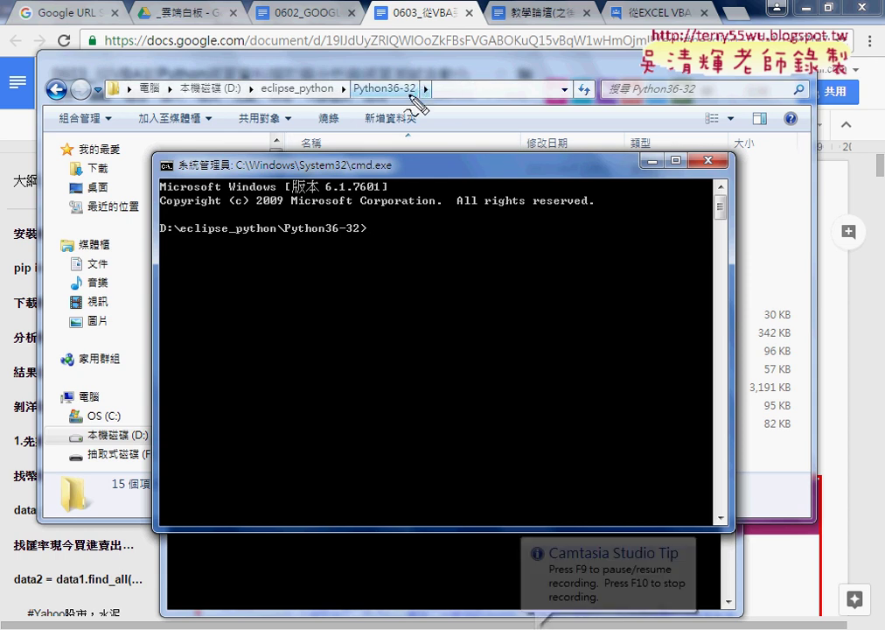
pyautogui.moveTo(411, 97)
pyautogui.mouseDown()
pyautogui.moveTo(114, 98)
pyautogui.moveTo(346, 102)
pyautogui.moveTo(298, 206)
pyautogui.mouseUp()
pyautogui.moveTo(168, 235); pyautogui.dragTo(355, 242)
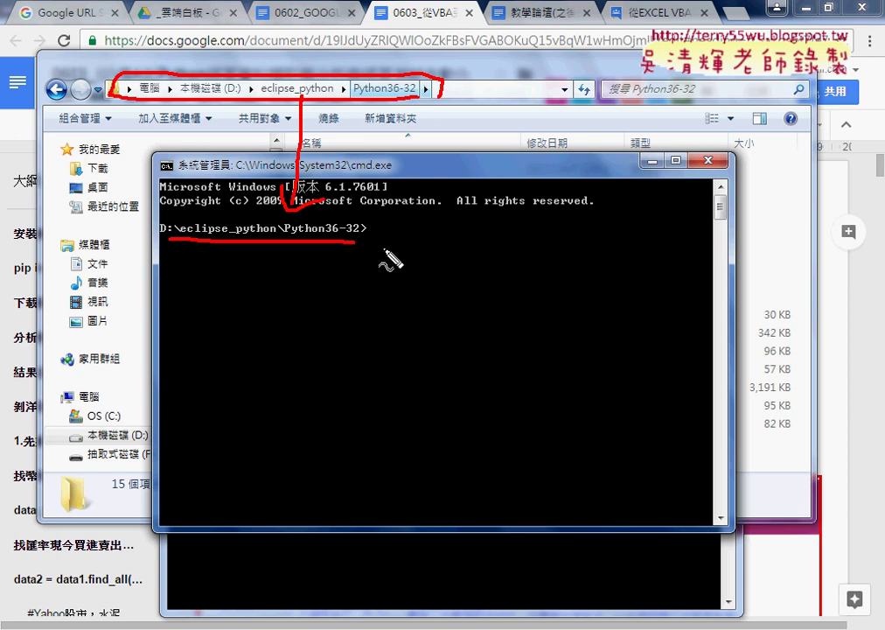
pyautogui.press('Escape')
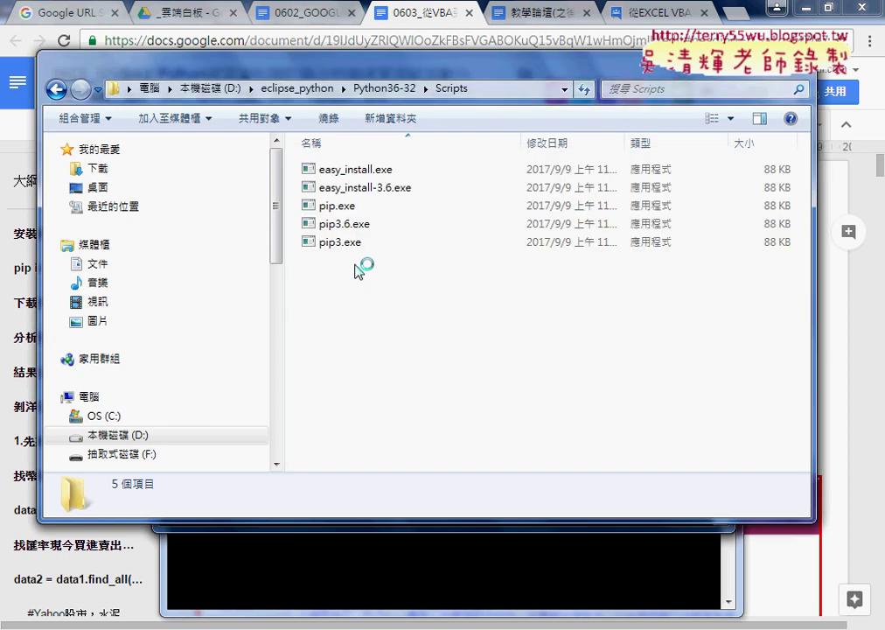
# Point out pip.exe, then open cmd from the Scripts folder's address bar
pyautogui.click(348, 208)
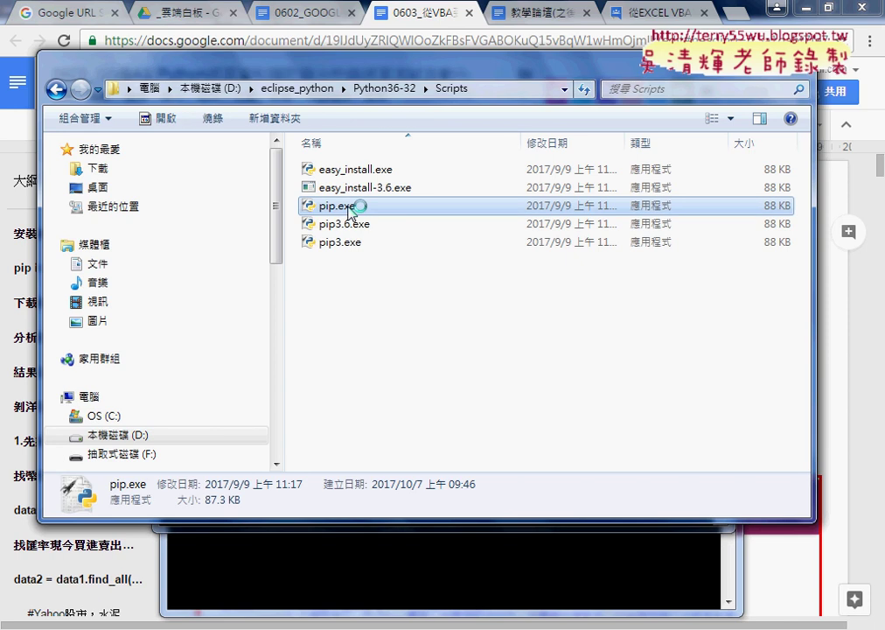
pyautogui.click(490, 90)
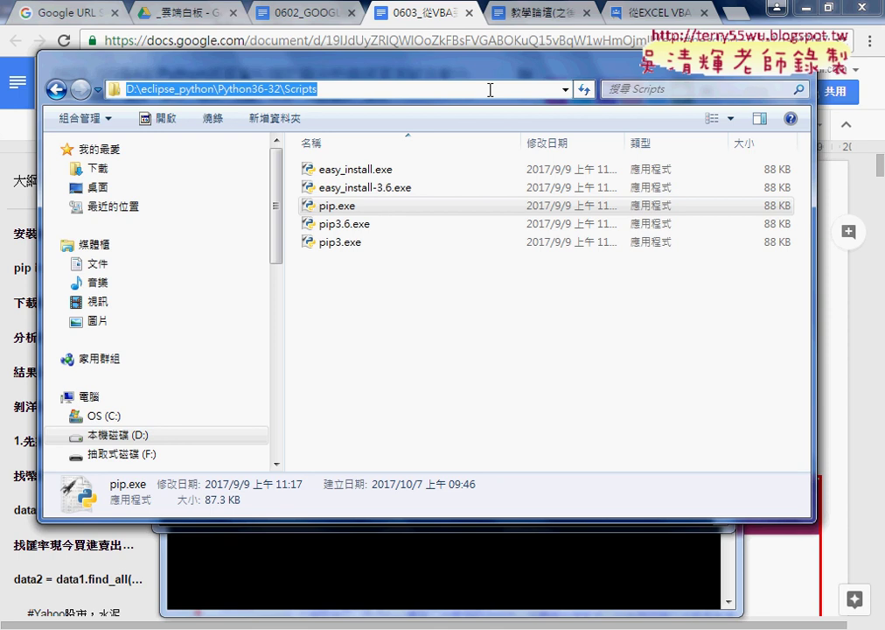
pyautogui.write('cmd')
pyautogui.press('Return')
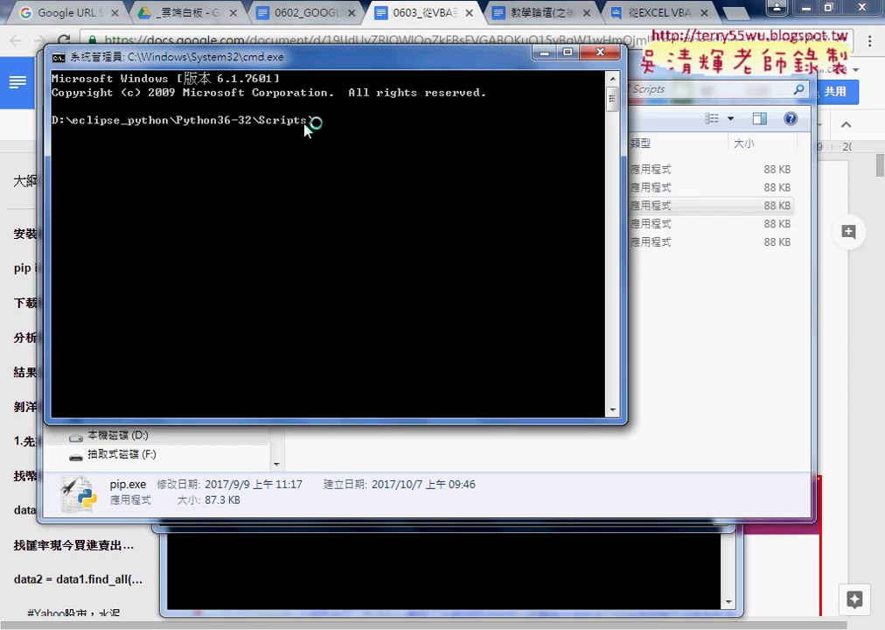
# Paste 'pip install beautifulsoup4' after the Scripts prompt in the console
pyautogui.rightClick(359, 133)
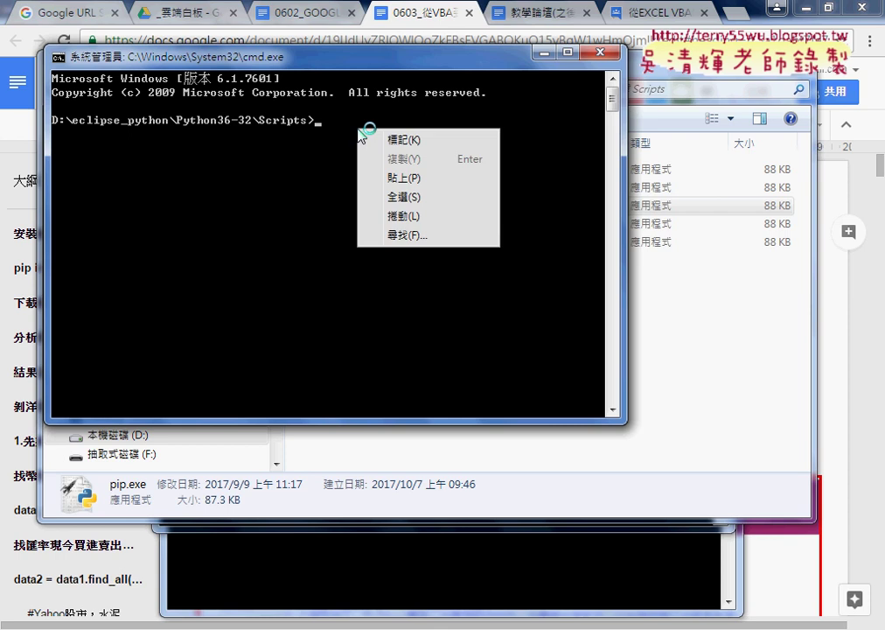
pyautogui.click(391, 178)
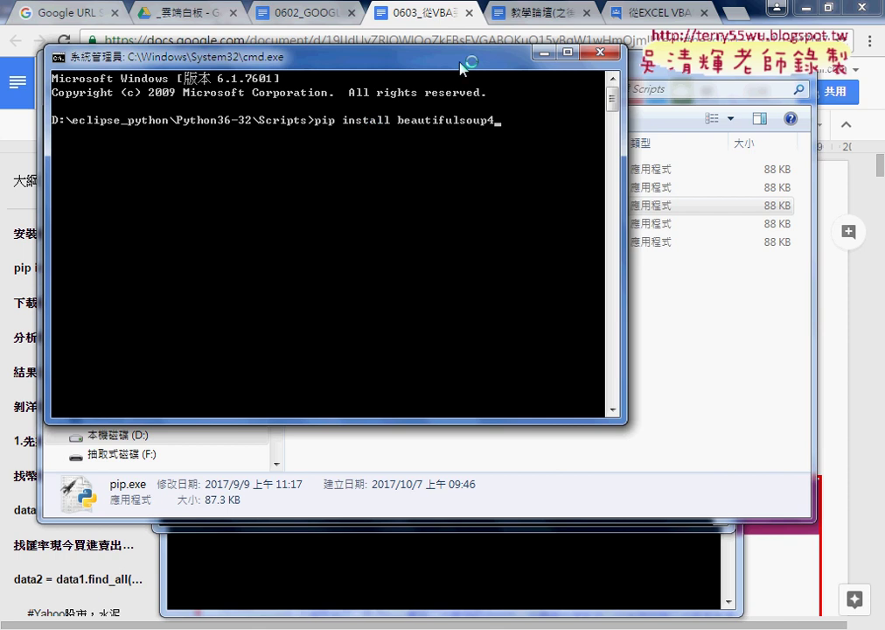
pyautogui.moveTo(461, 67); pyautogui.dragTo(577, 246)
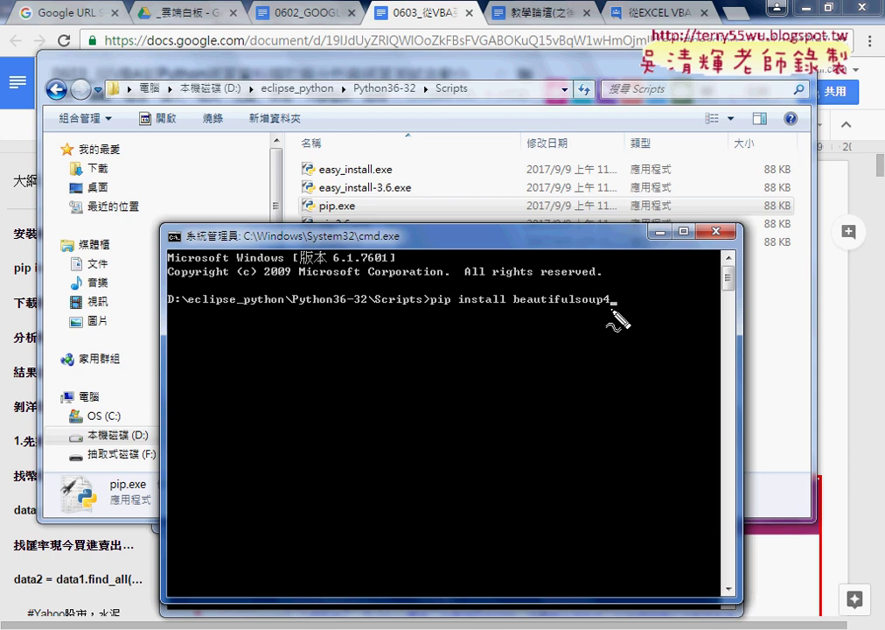
# Mark beautifulsoup4 and the Python36-32 folder with red annotations, then clear them
pyautogui.moveTo(612, 309); pyautogui.dragTo(517, 306)
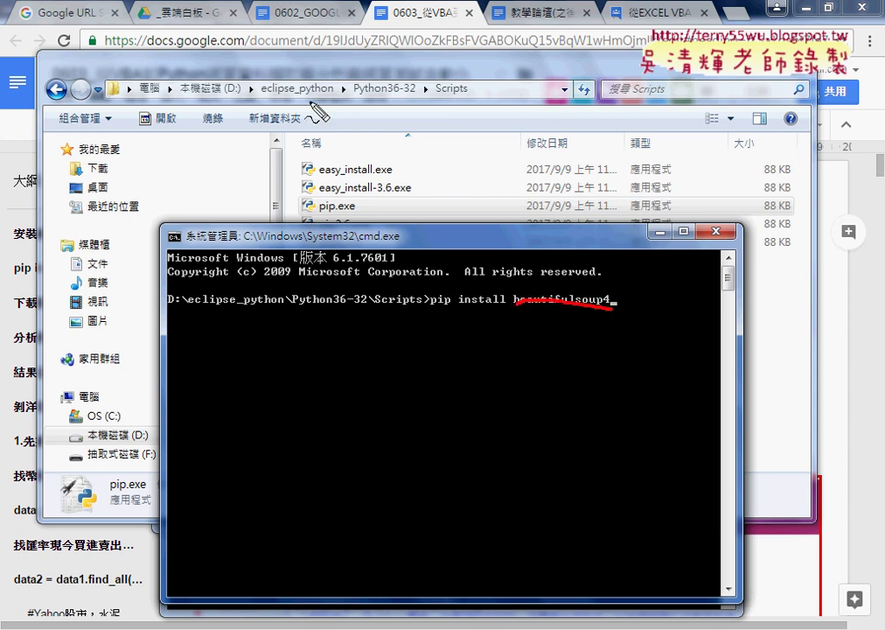
pyautogui.moveTo(353, 97)
pyautogui.mouseDown()
pyautogui.moveTo(426, 99)
pyautogui.moveTo(348, 77)
pyautogui.mouseUp()
pyautogui.moveTo(464, 14)
pyautogui.mouseDown()
pyautogui.moveTo(413, 70)
pyautogui.moveTo(443, 62)
pyautogui.mouseUp()
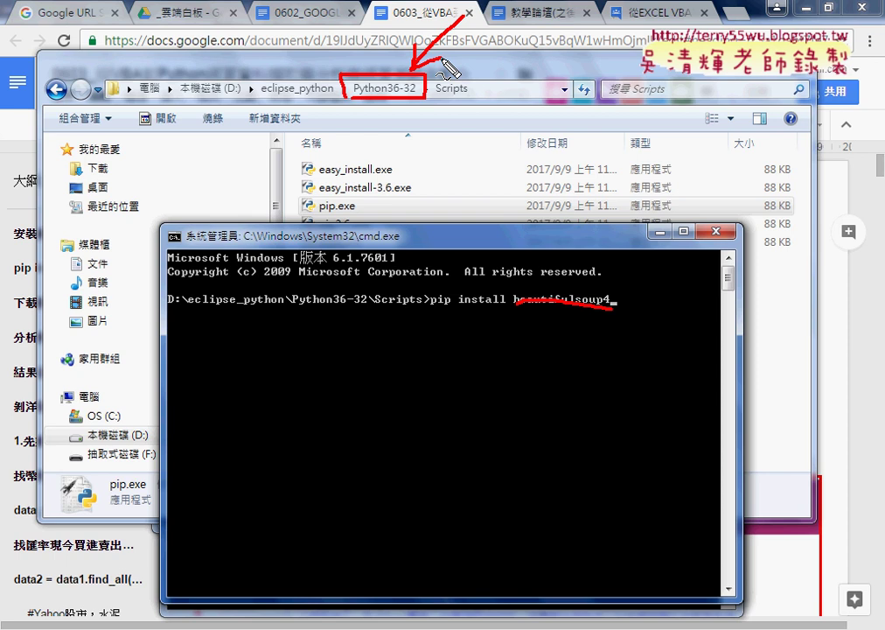
pyautogui.press('Escape')
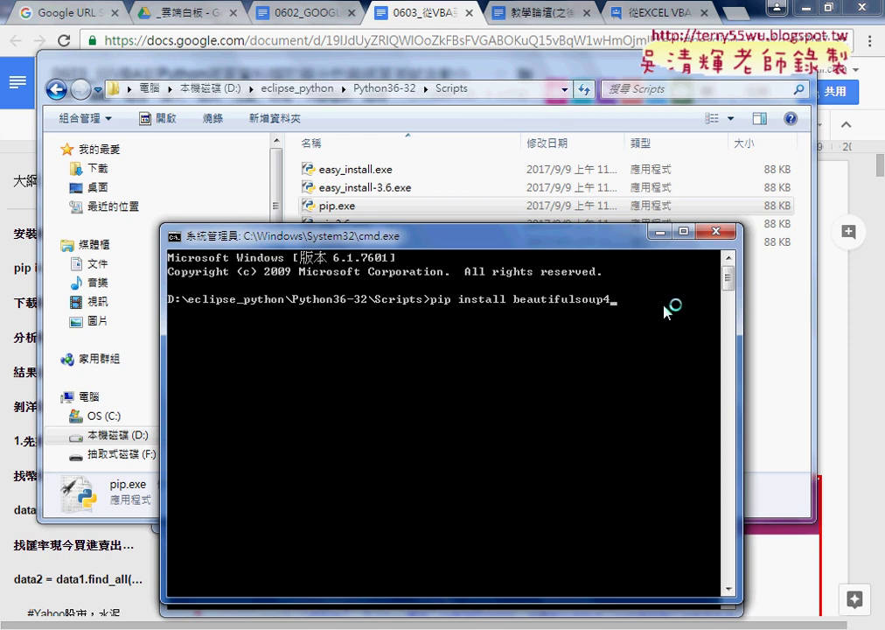
# Run pip install beautifulsoup4 until beautifulsoup4-4.6.0 is downloaded and successfully installed
pyautogui.press('Return')
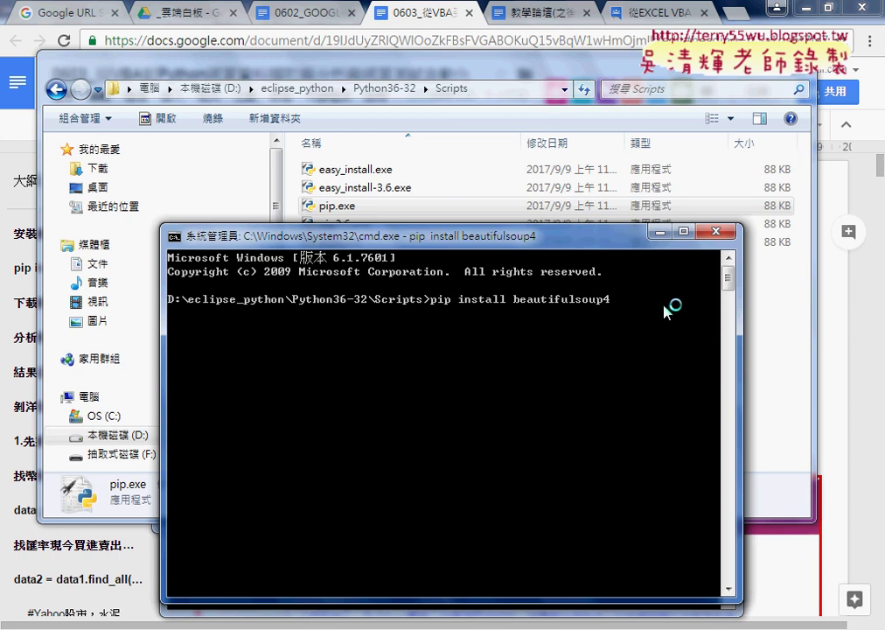
pyautogui.moveTo(535, 244); pyautogui.dragTo(599, 193)
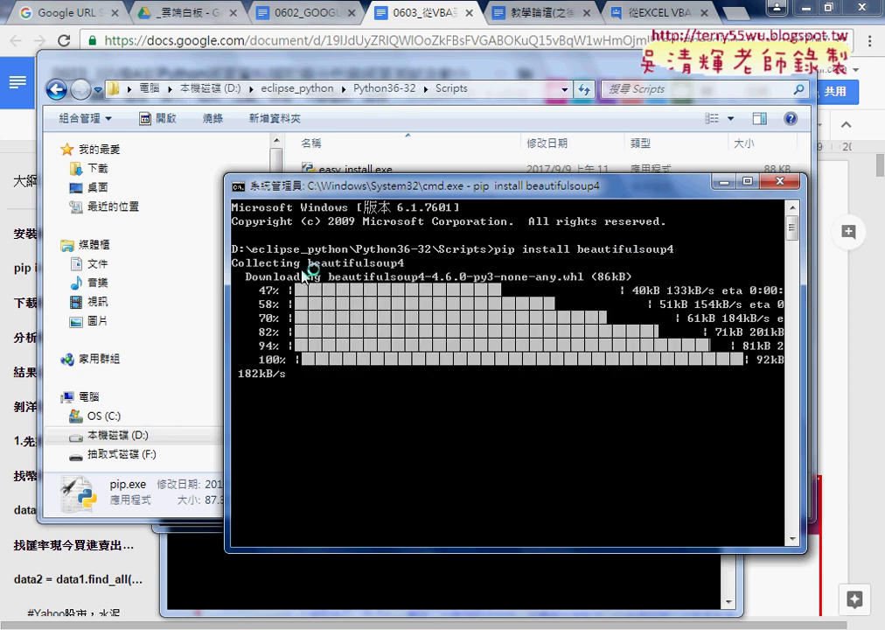
pyautogui.moveTo(376, 186); pyautogui.dragTo(246, 160)
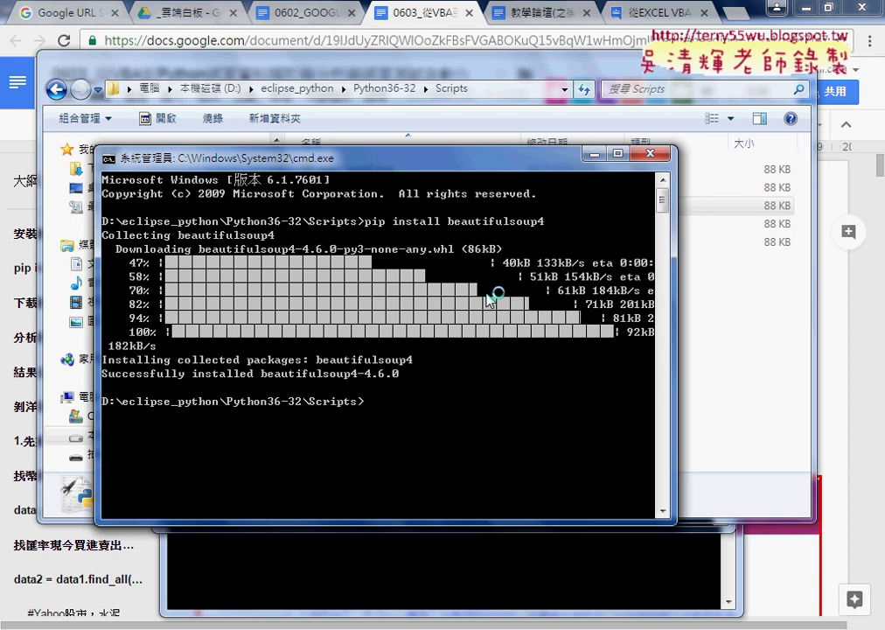
pyautogui.moveTo(261, 396)
pyautogui.mouseDown()
pyautogui.moveTo(133, 337)
pyautogui.moveTo(298, 406)
pyautogui.mouseUp()
pyautogui.moveTo(740, 319); pyautogui.dragTo(565, 328)
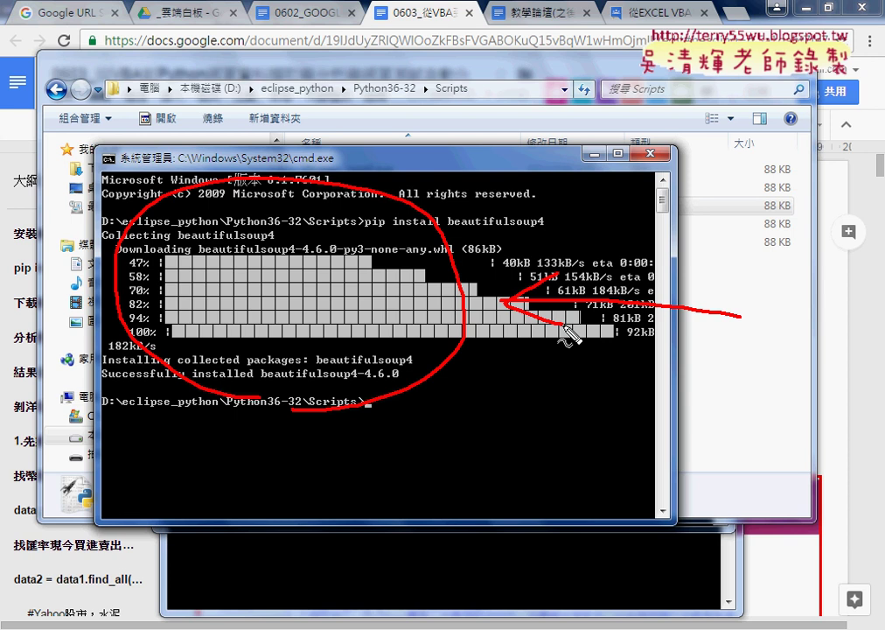
pyautogui.press('Escape')
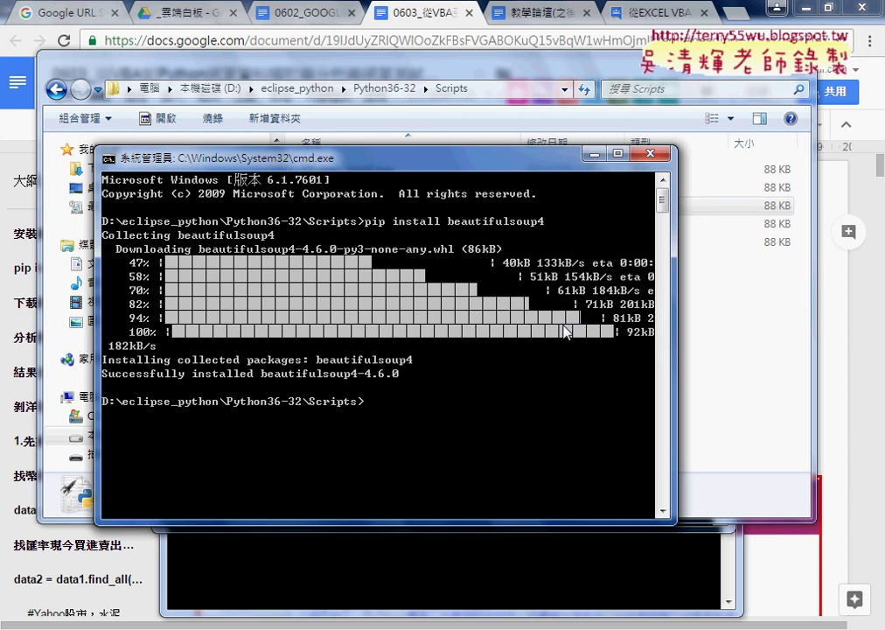
pyautogui.click(564, 327)
pyautogui.click(565, 328)
pyautogui.click(564, 330)
pyautogui.click(564, 325)
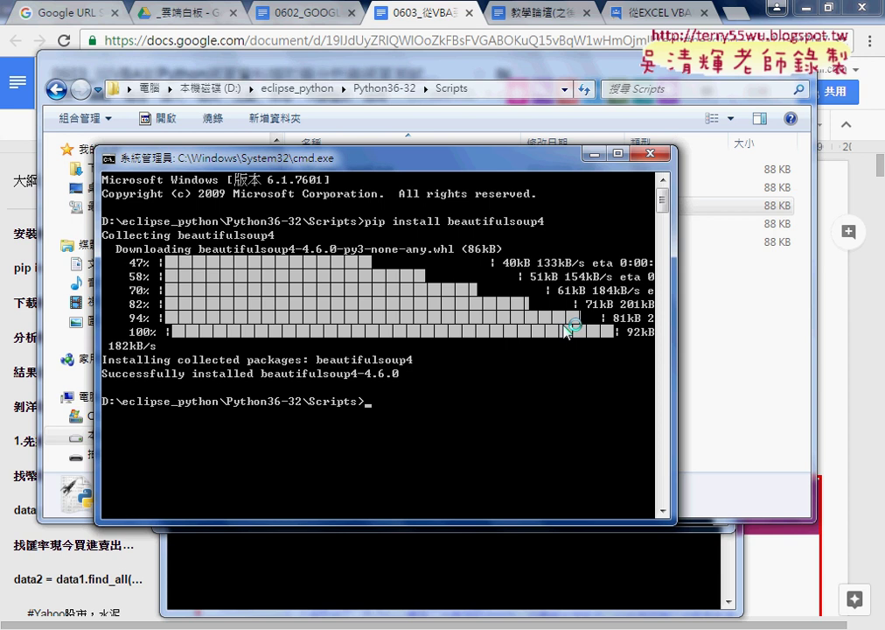